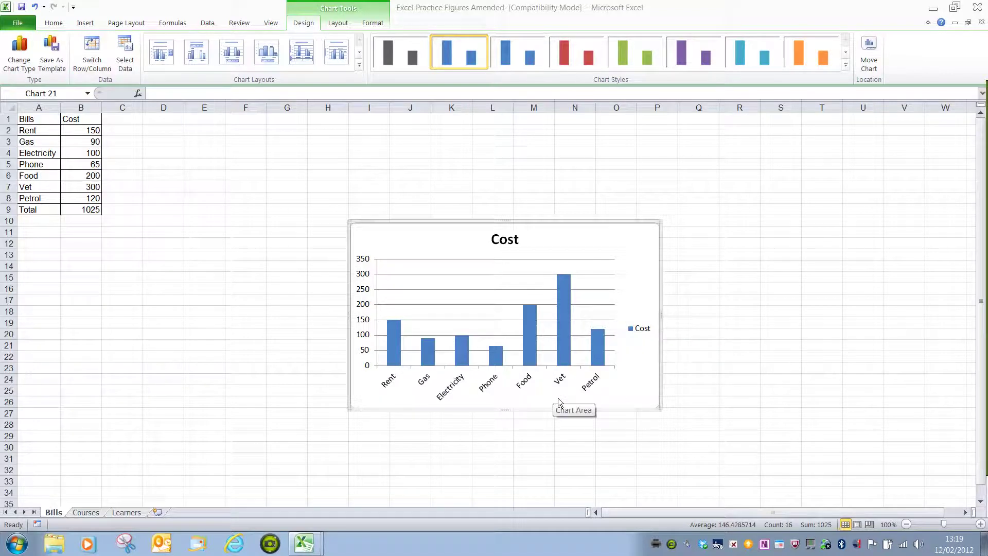
Step: Review the label and axis options available for the Bills chart: chart title, axis titles, legend, data labels and axes
{"action": "mouse_move", "coordinate": [536, 342]}
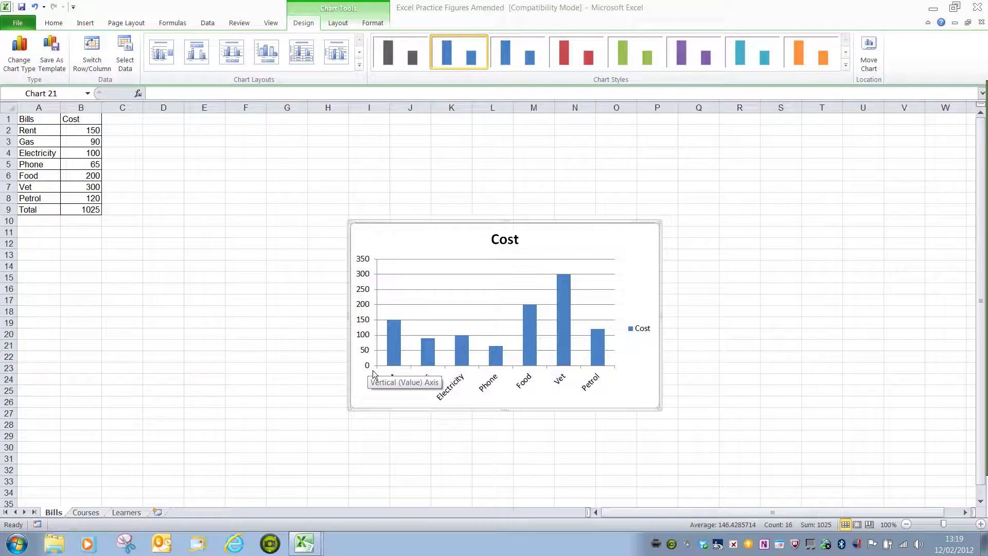
{"action": "mouse_move", "coordinate": [502, 359]}
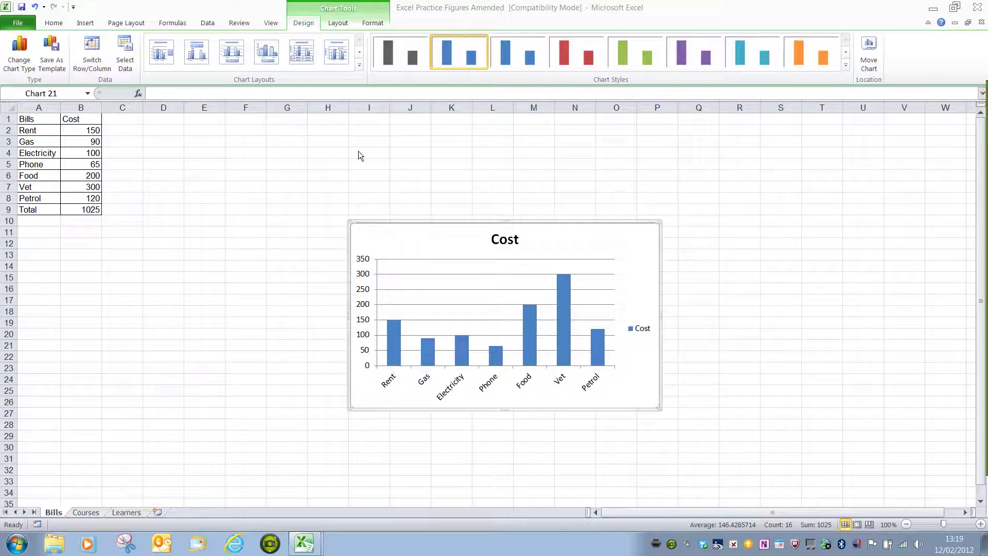
{"action": "left_click", "coordinate": [344, 29]}
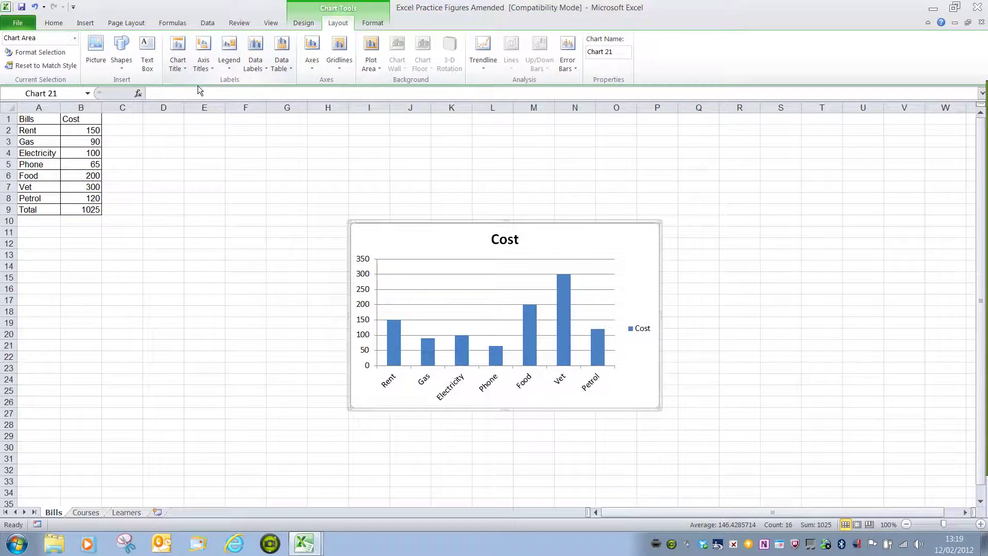
{"action": "left_click", "coordinate": [180, 68]}
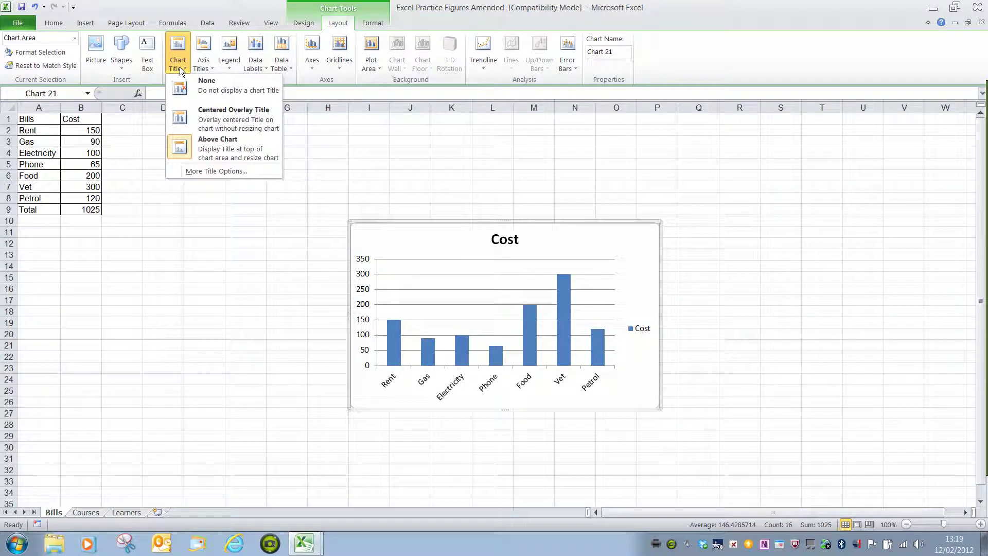
{"action": "left_click", "coordinate": [205, 71]}
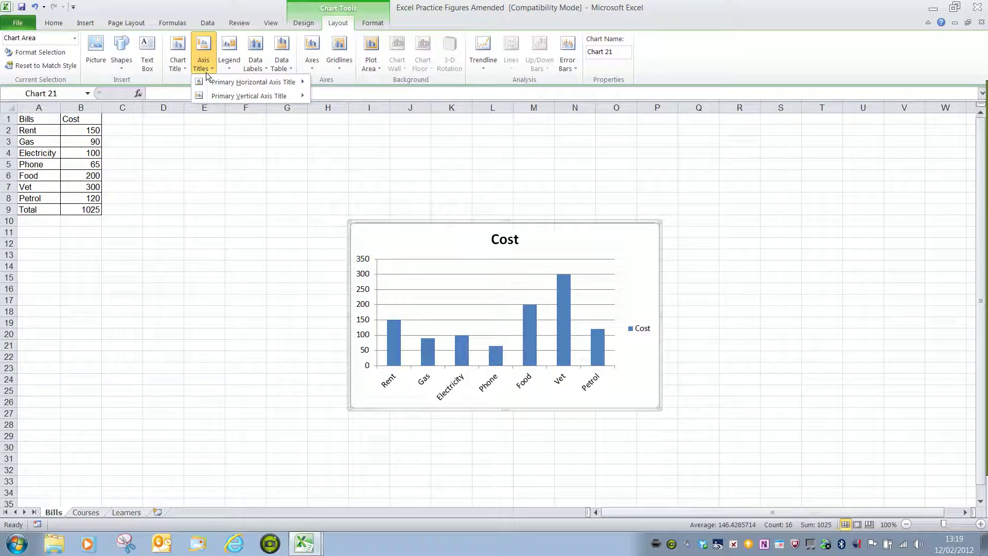
{"action": "left_click", "coordinate": [235, 69]}
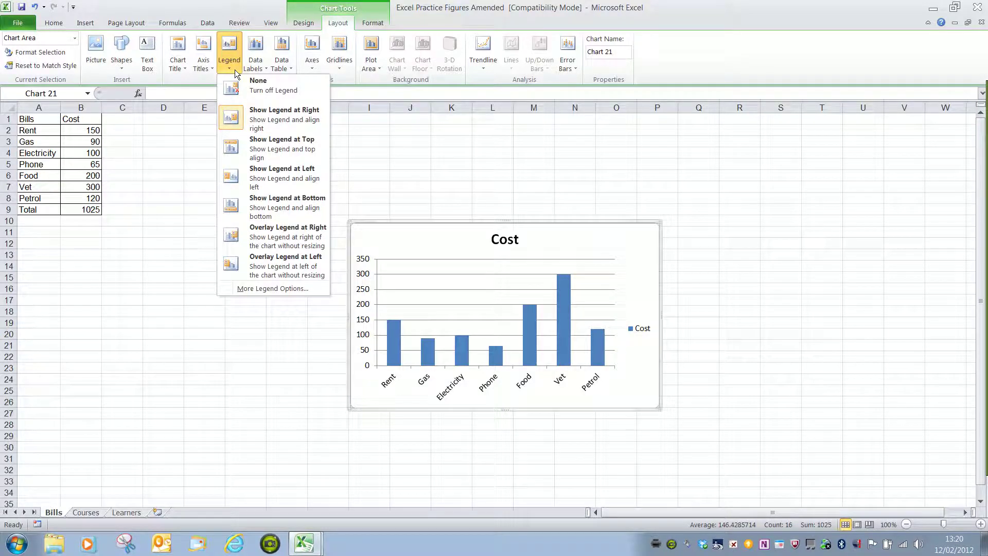
{"action": "left_click", "coordinate": [261, 71]}
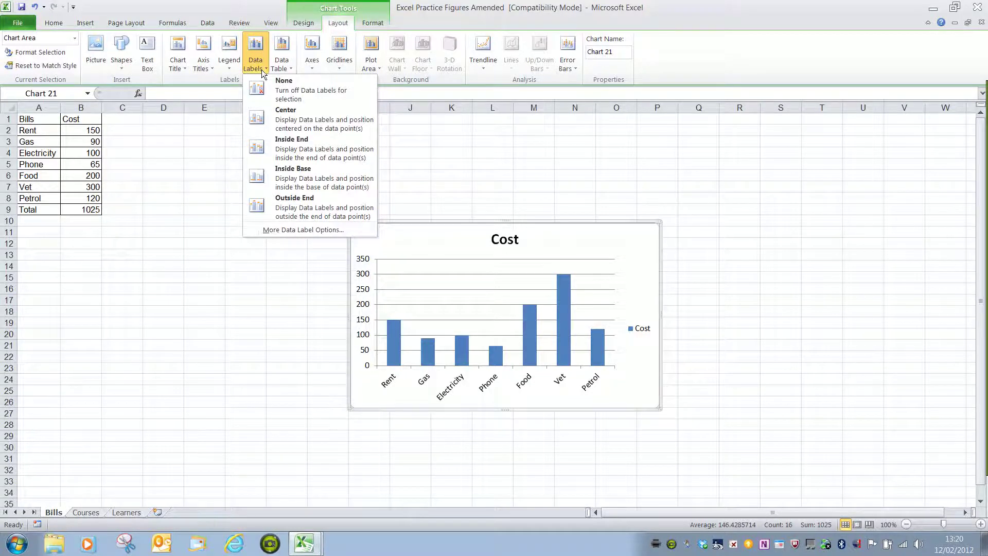
{"action": "left_click", "coordinate": [317, 70]}
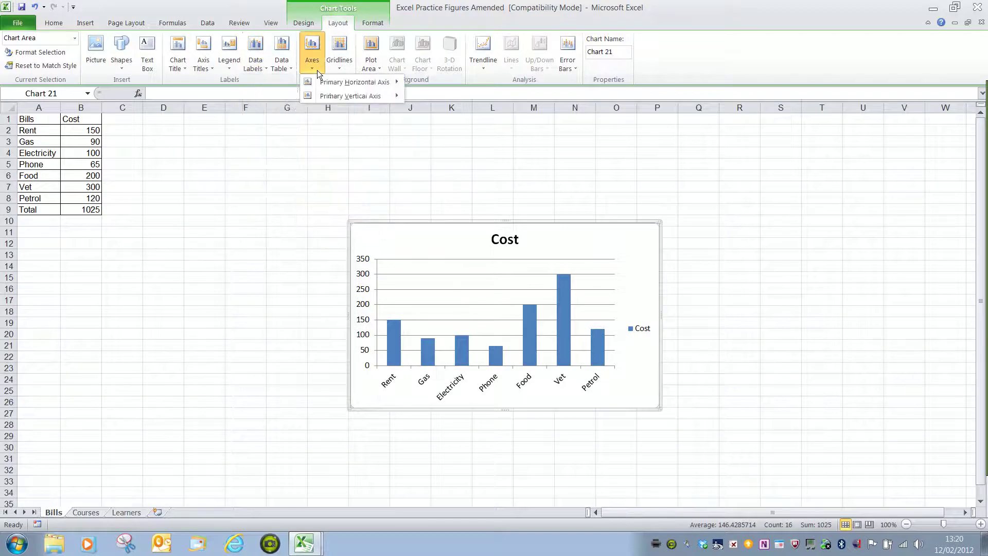
{"action": "left_click", "coordinate": [320, 124]}
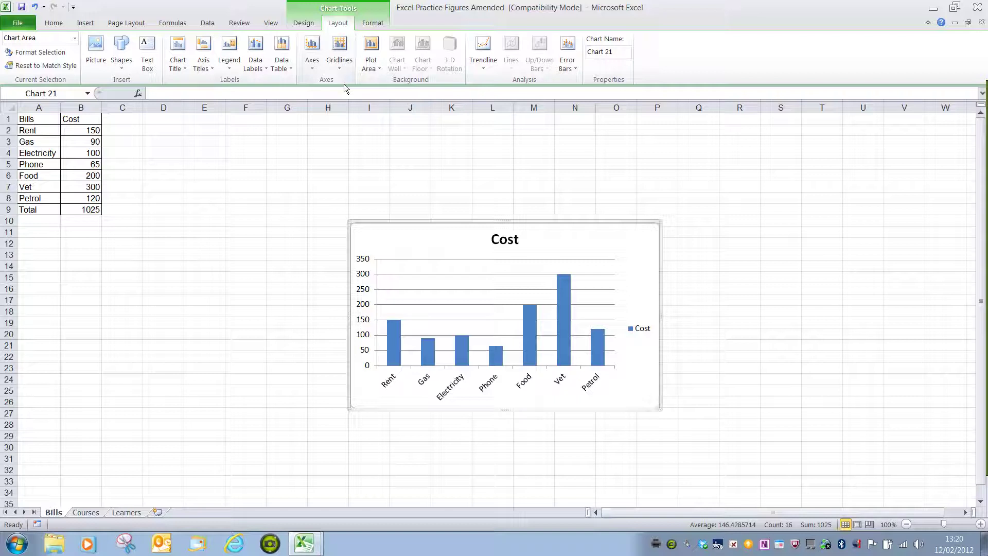
Step: Change the title of the column chart on the Bills sheet to "Monthly Costs"
{"action": "left_click", "coordinate": [516, 245]}
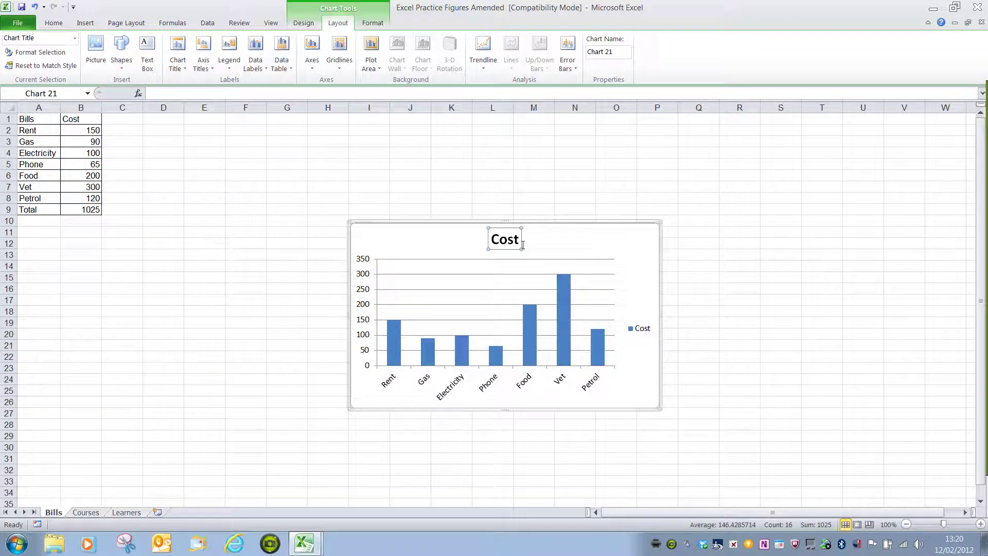
{"action": "left_click", "coordinate": [509, 244]}
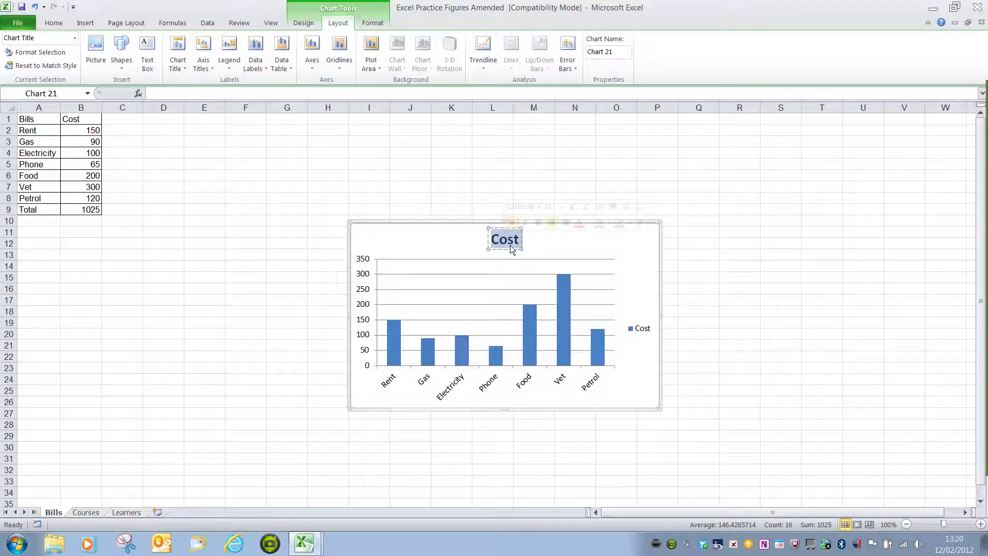
{"action": "type", "text": "Mon"}
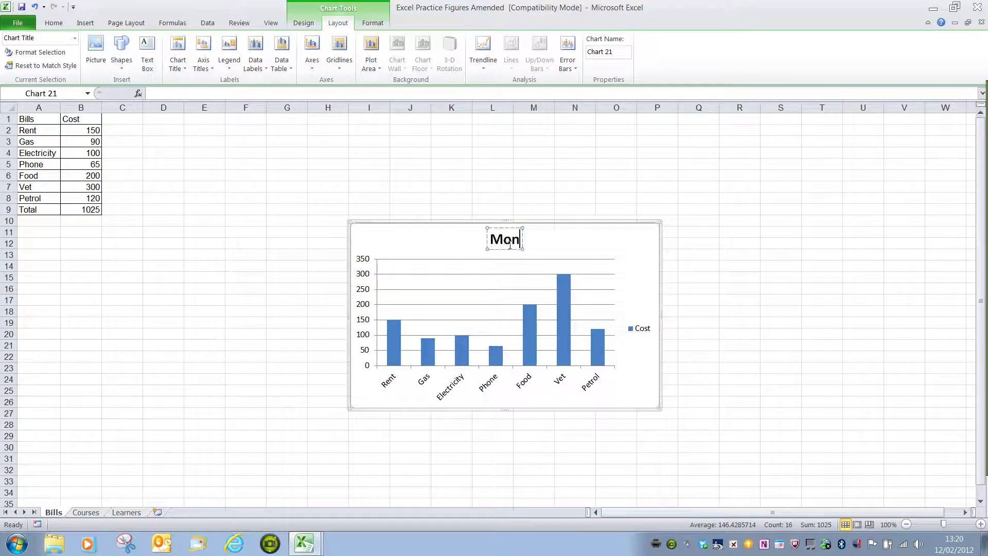
{"action": "type", "text": "thly Costs"}
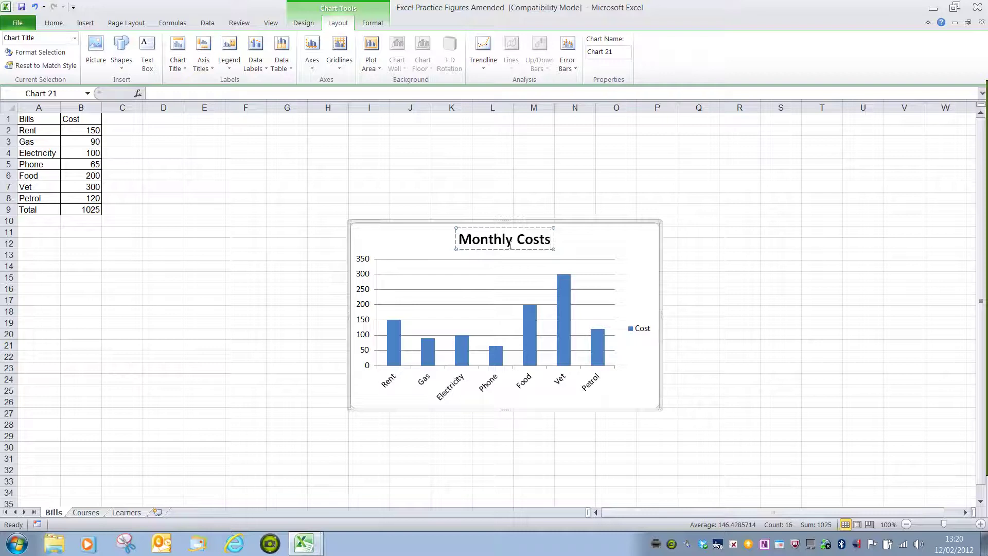
{"action": "key", "text": "Return"}
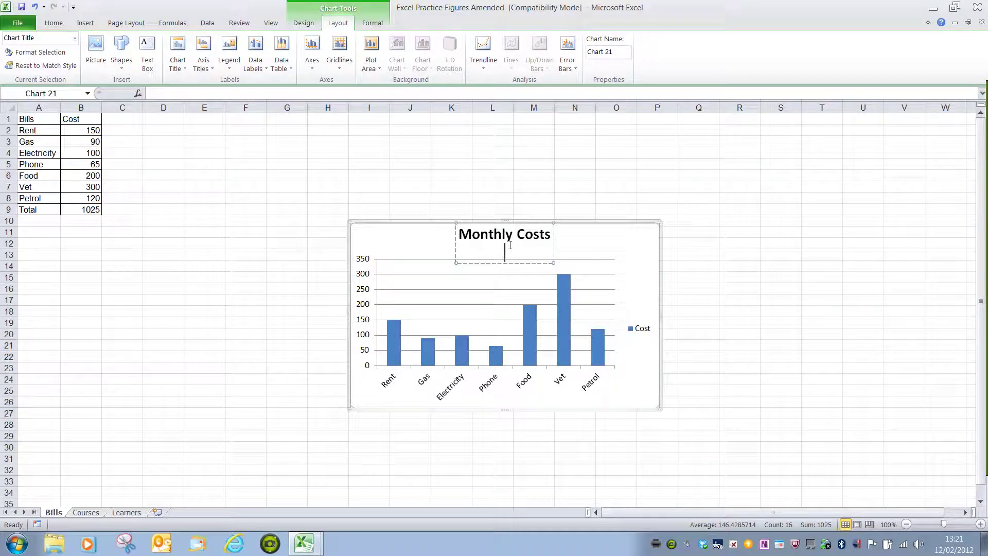
{"action": "key", "text": "BackSpace"}
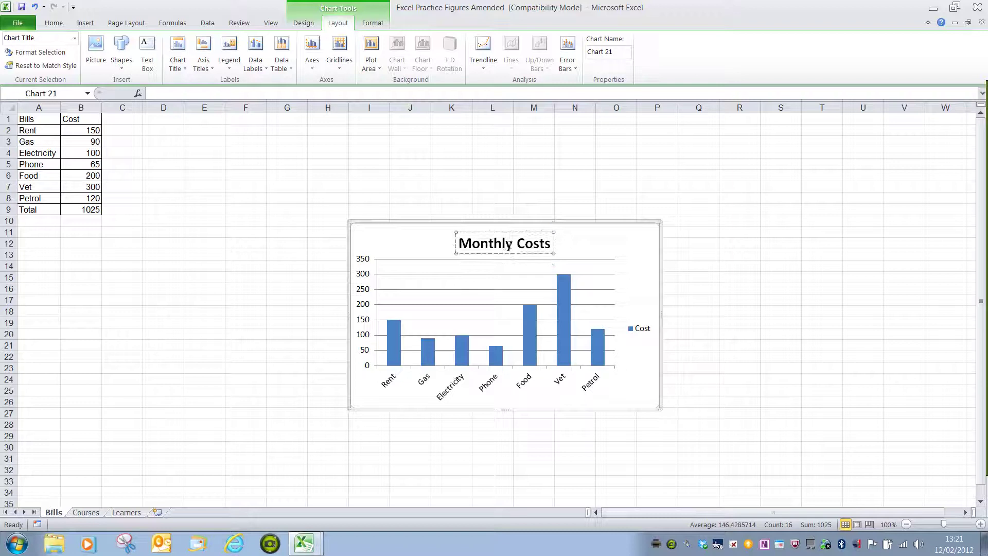
{"action": "left_click", "coordinate": [625, 249]}
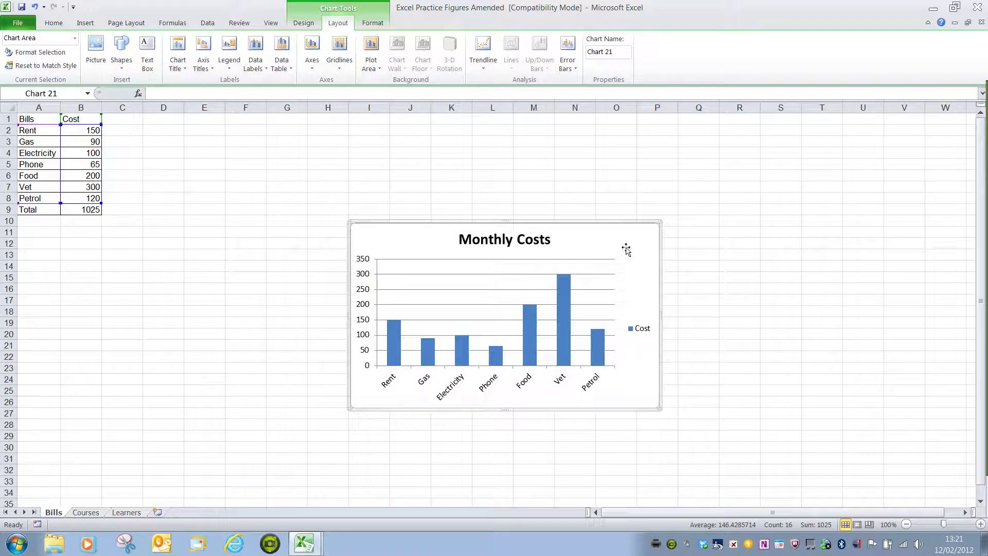
Step: On the Learners sheet, add a title above the column chart reading "Learner Numbers"
{"action": "left_click", "coordinate": [134, 516]}
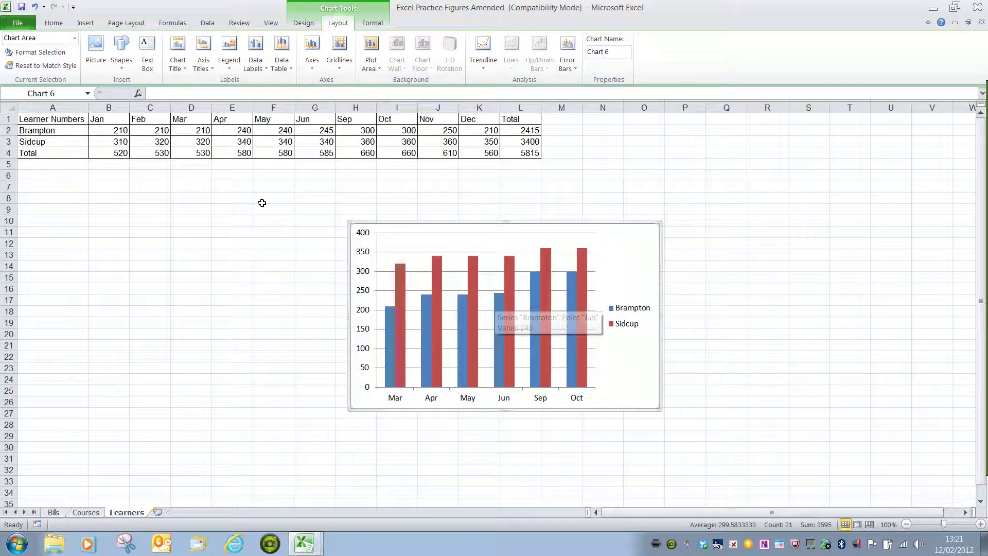
{"action": "left_click", "coordinate": [187, 64]}
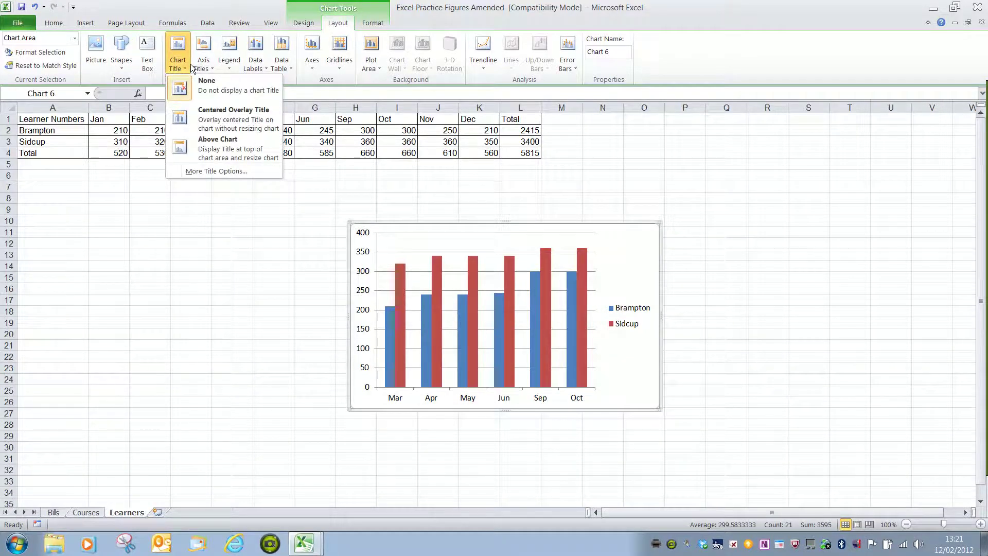
{"action": "left_click", "coordinate": [238, 160]}
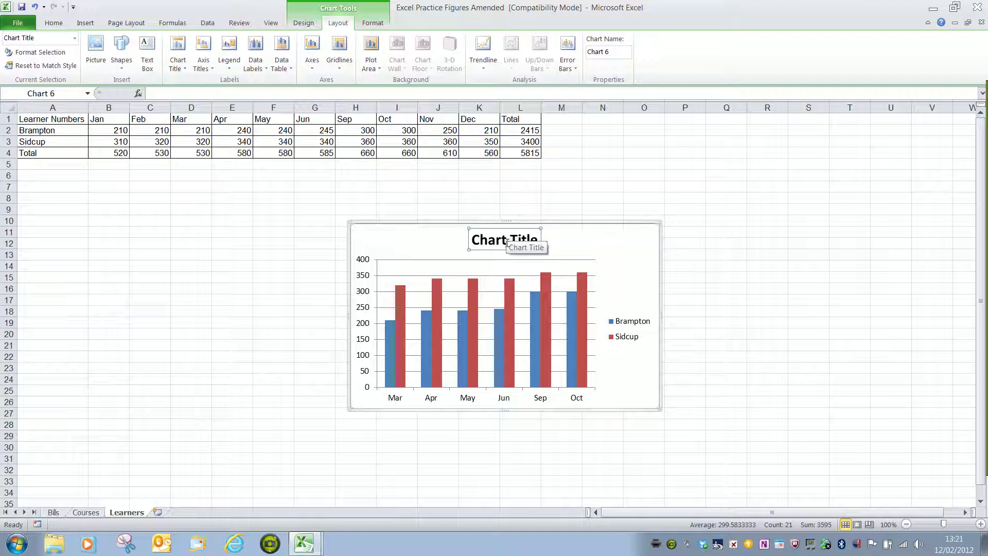
{"action": "triple_click", "coordinate": [507, 244]}
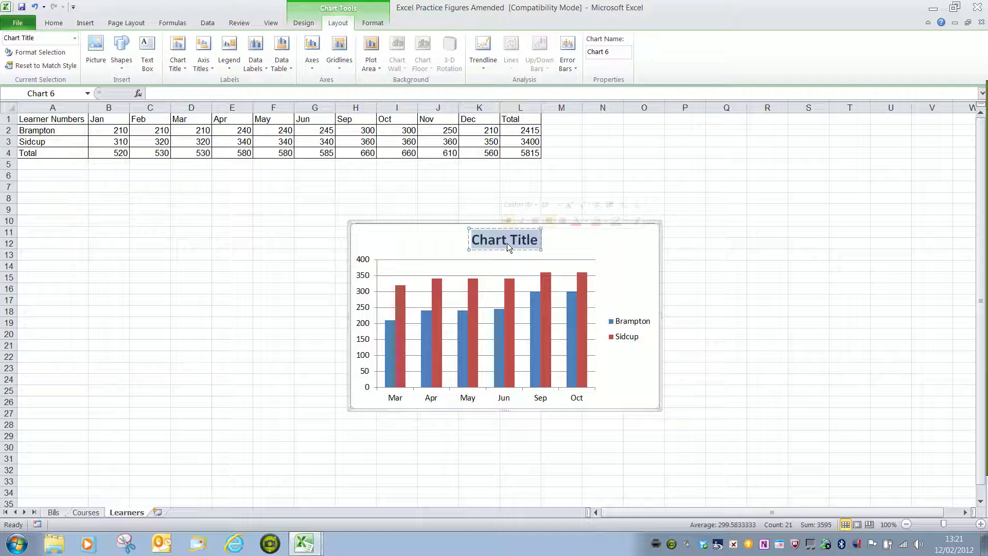
{"action": "type", "text": "Leanr"}
{"action": "type", "text": "a"}
{"action": "key", "text": "BackSpace"}
{"action": "key", "text": "BackSpace"}
{"action": "key", "text": "BackSpace"}
{"action": "type", "text": "rner Numbers"}
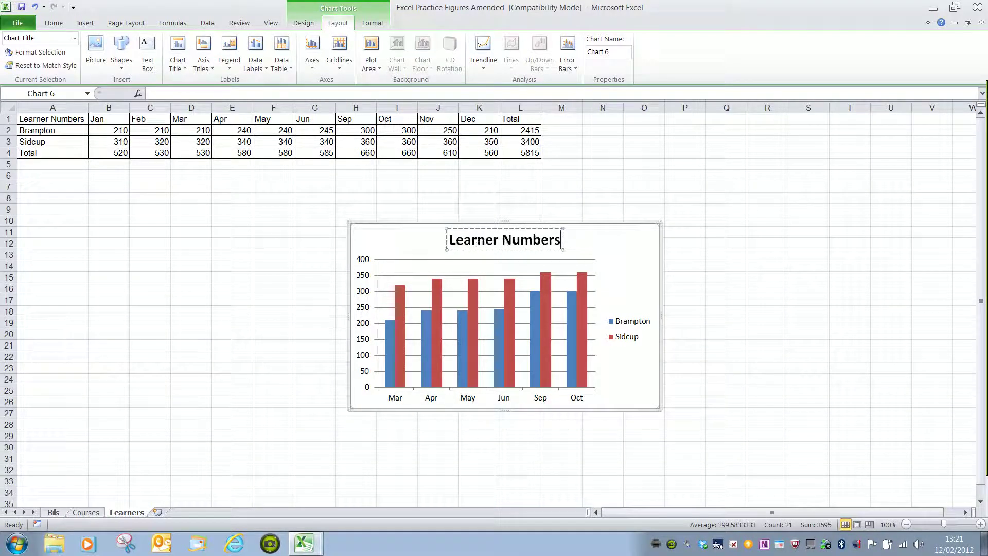
{"action": "left_click", "coordinate": [618, 249]}
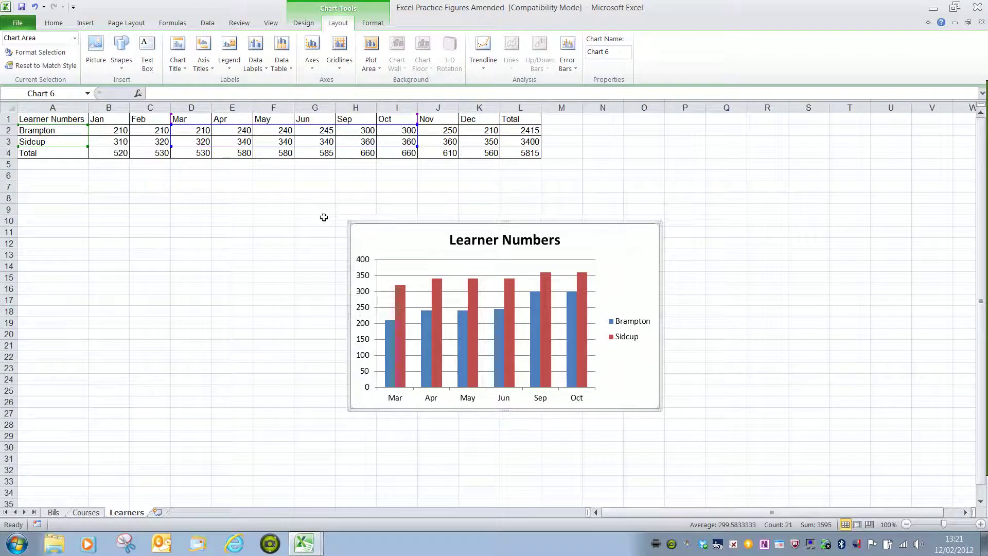
Step: Add a horizontal axis title below the axis of the Learner Numbers chart reading "Months"
{"action": "left_click", "coordinate": [213, 67]}
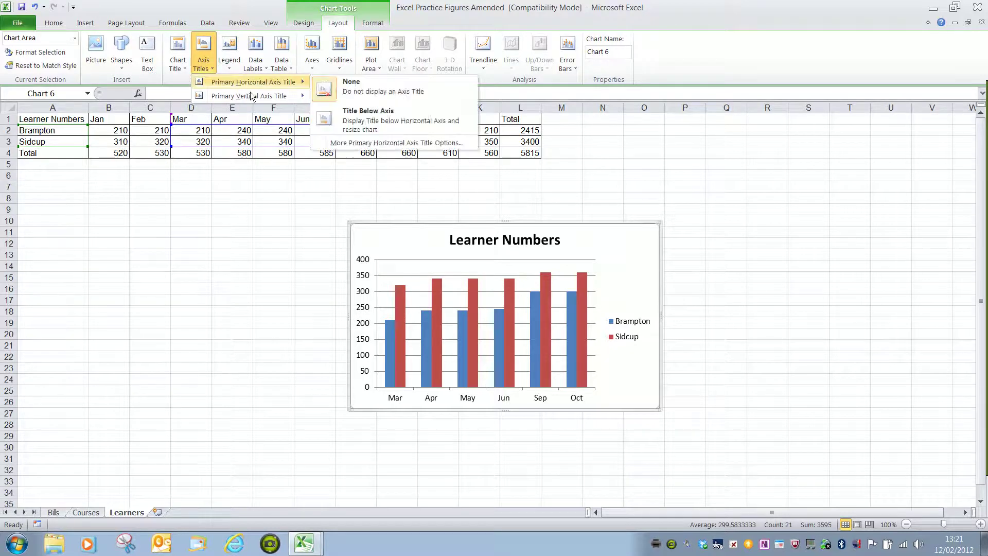
{"action": "left_click", "coordinate": [378, 131]}
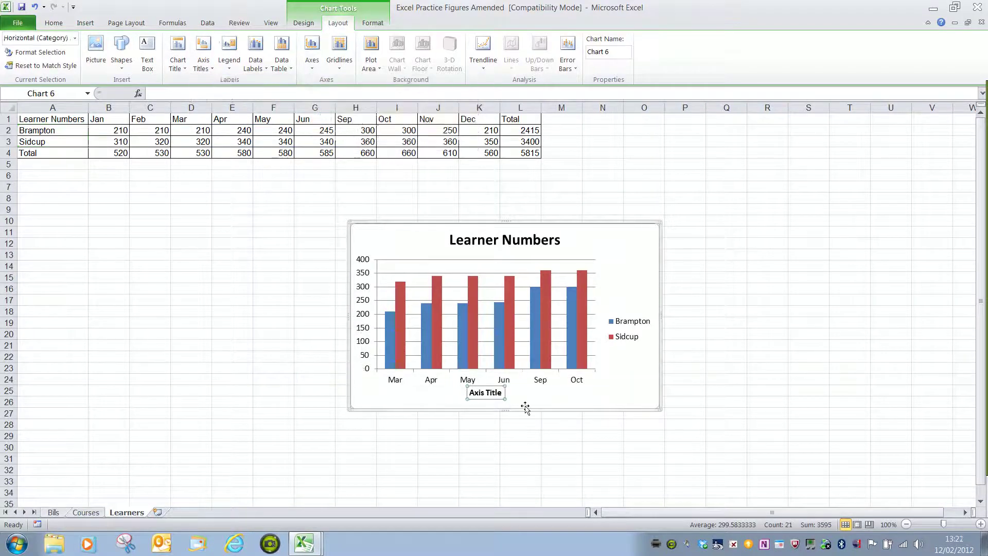
{"action": "triple_click", "coordinate": [500, 395]}
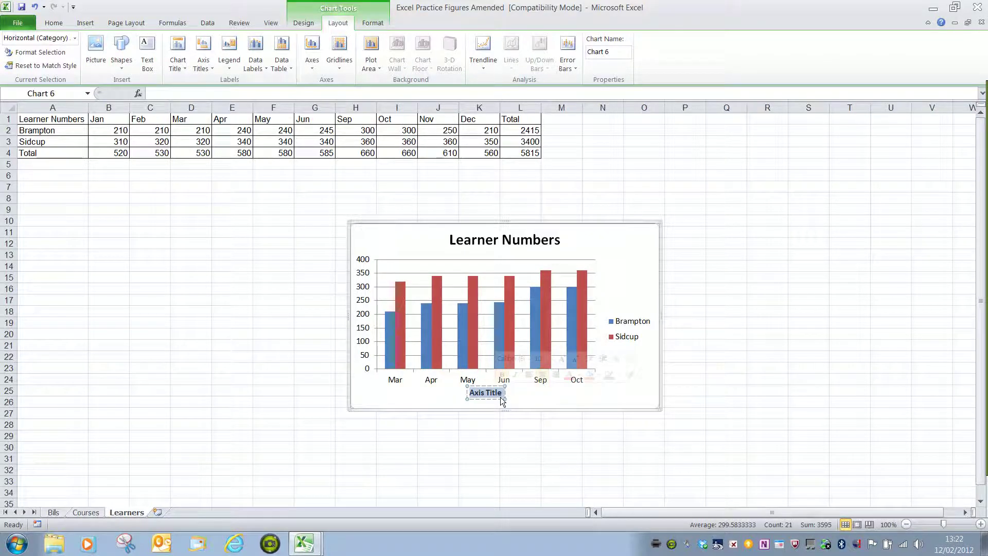
{"action": "type", "text": "Months"}
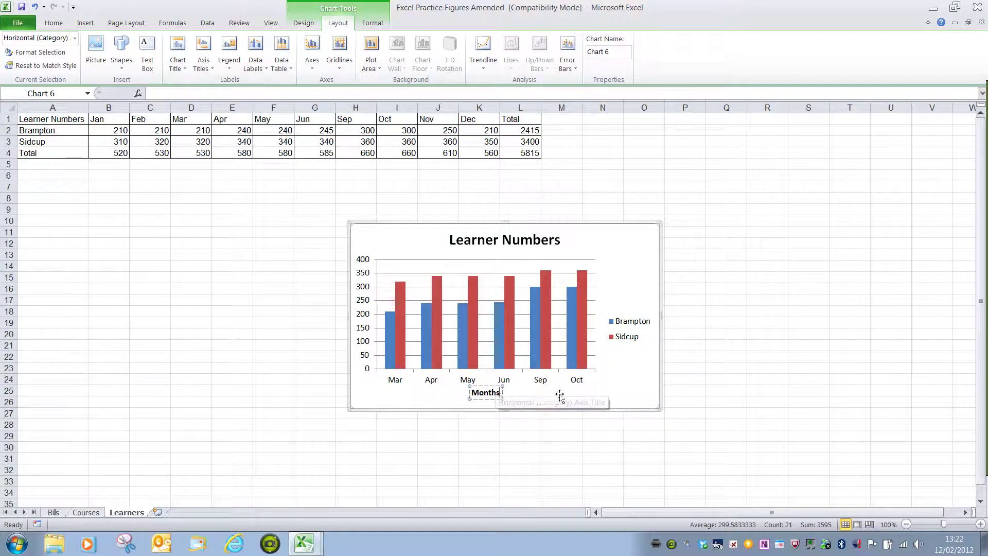
{"action": "left_click", "coordinate": [622, 401]}
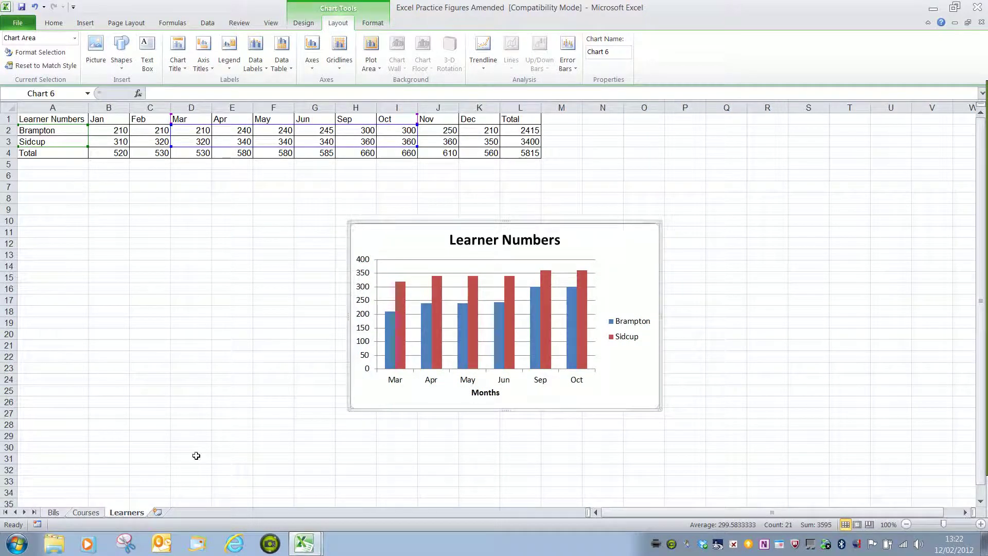
Step: On the Bills sheet, add a title below the horizontal axis of the Monthly Costs chart reading "Bills"
{"action": "left_click", "coordinate": [61, 516]}
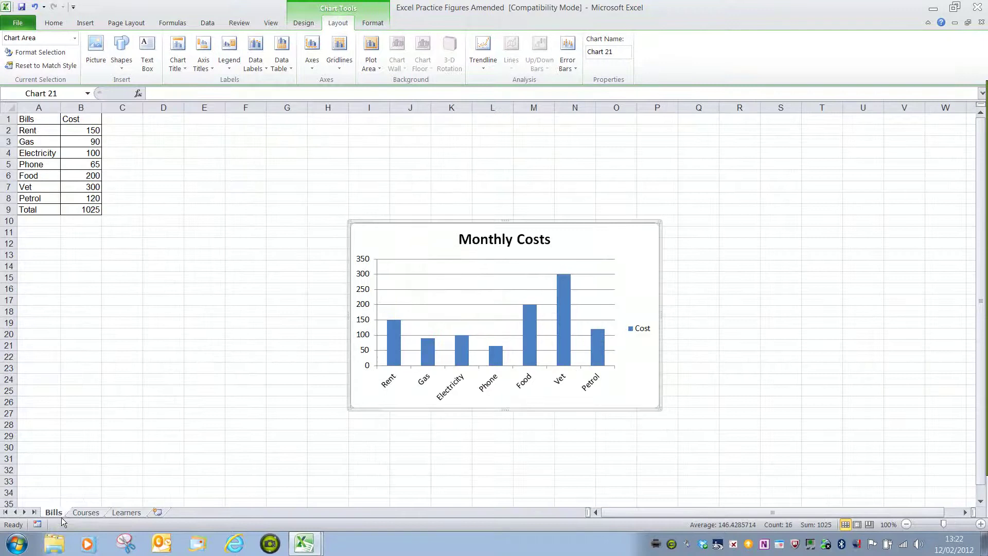
{"action": "left_click", "coordinate": [210, 64]}
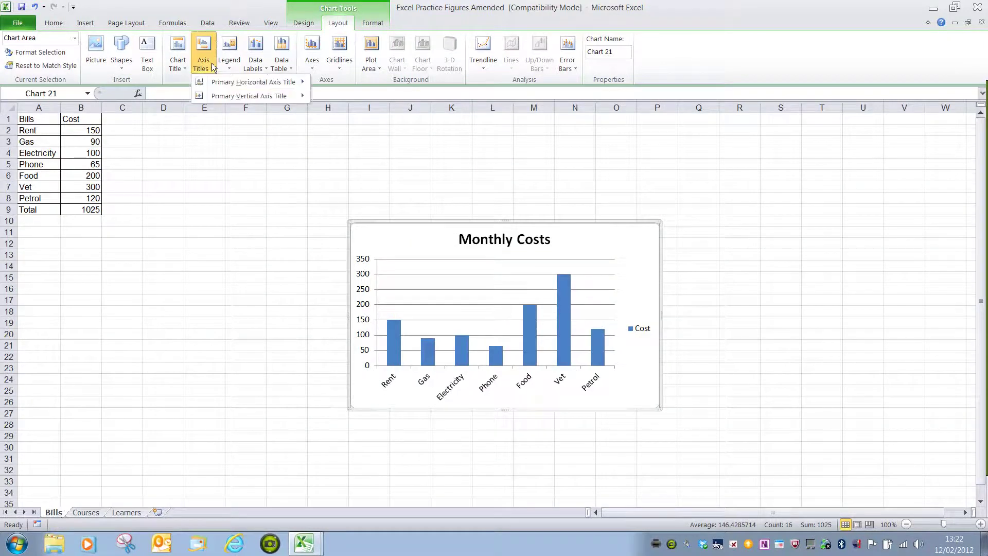
{"action": "mouse_move", "coordinate": [241, 82]}
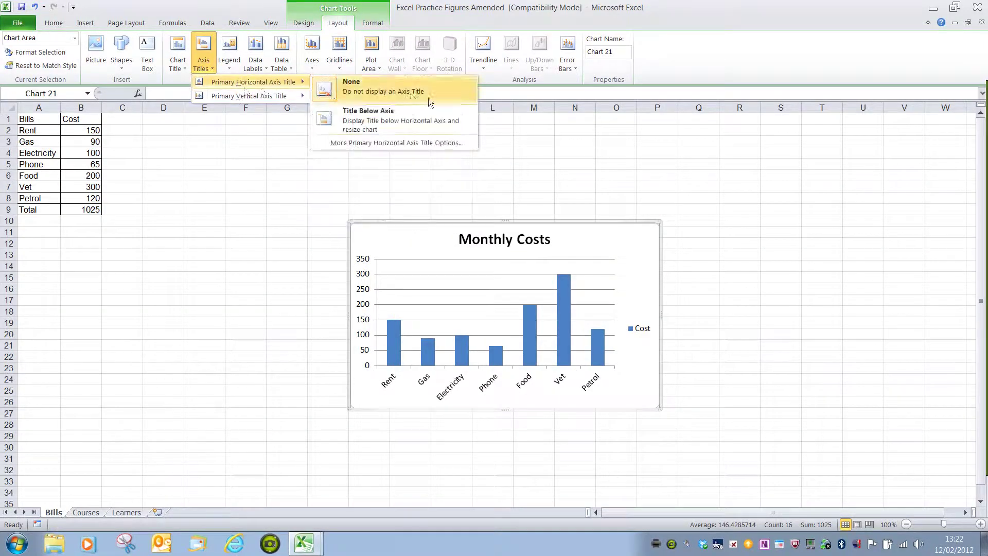
{"action": "left_click", "coordinate": [420, 122]}
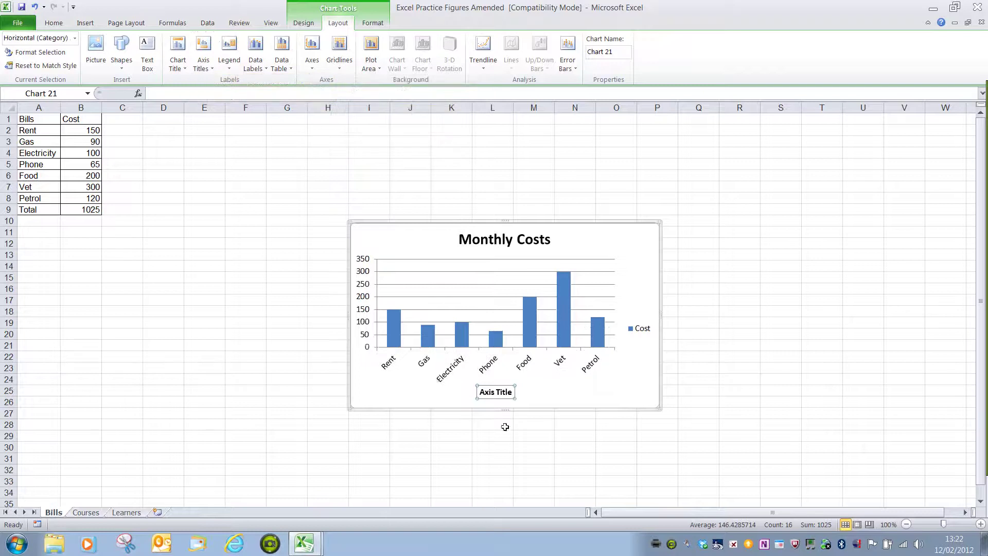
{"action": "triple_click", "coordinate": [508, 396]}
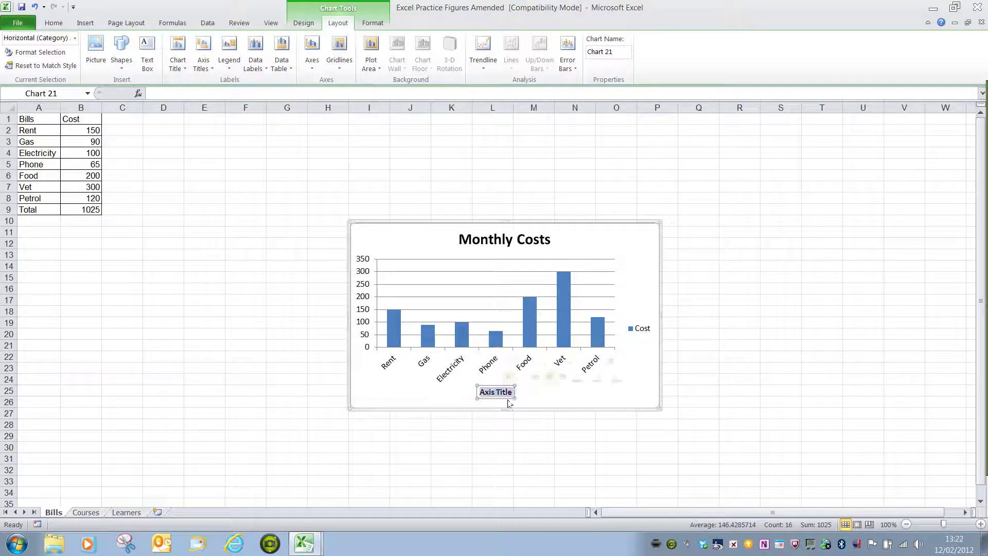
{"action": "type", "text": "Biu"}
{"action": "key", "text": "BackSpace"}
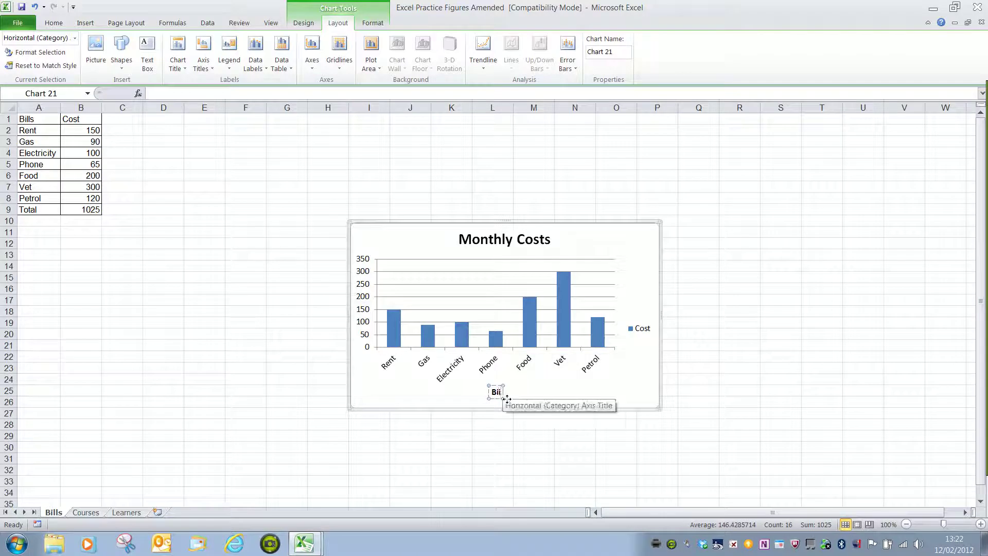
{"action": "type", "text": "lls"}
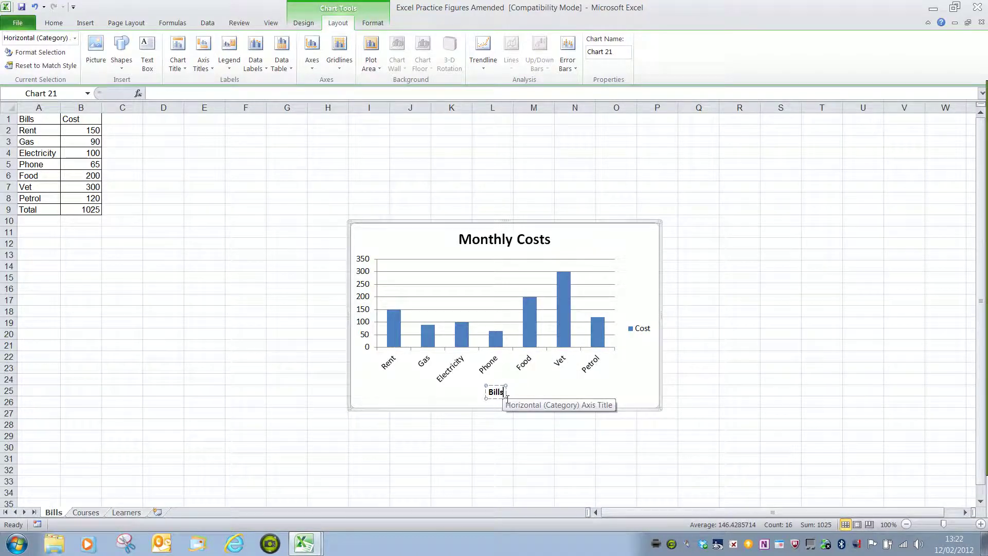
{"action": "left_click", "coordinate": [569, 390]}
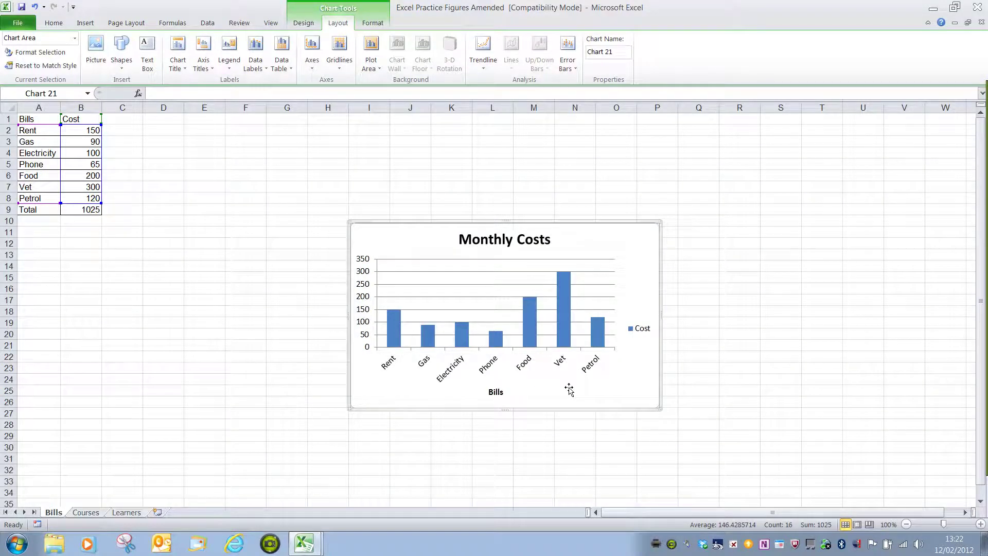
Step: Add a rotated vertical axis title reading "Cost" to the Monthly Costs chart on the Bills sheet
{"action": "left_click", "coordinate": [205, 72]}
{"action": "mouse_move", "coordinate": [268, 101]}
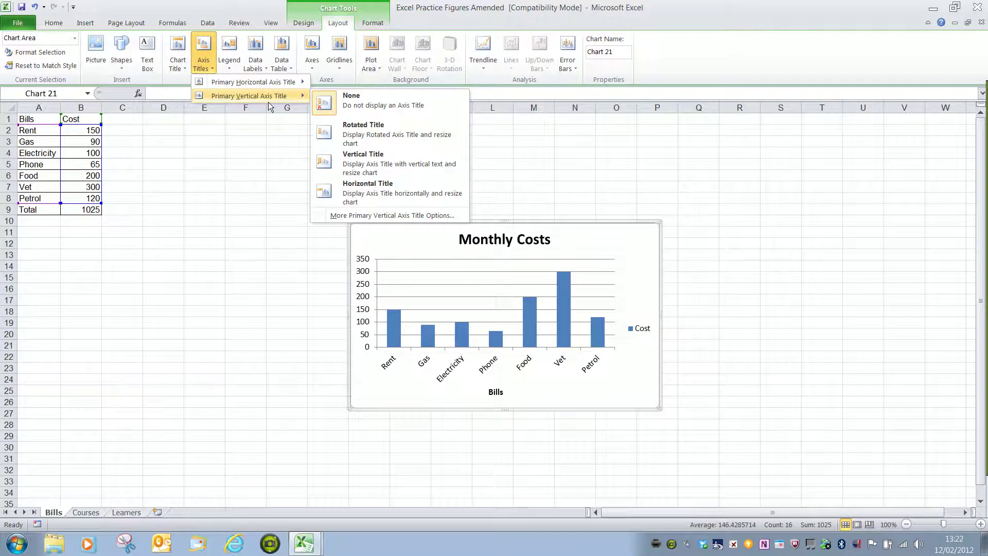
{"action": "left_click", "coordinate": [402, 140]}
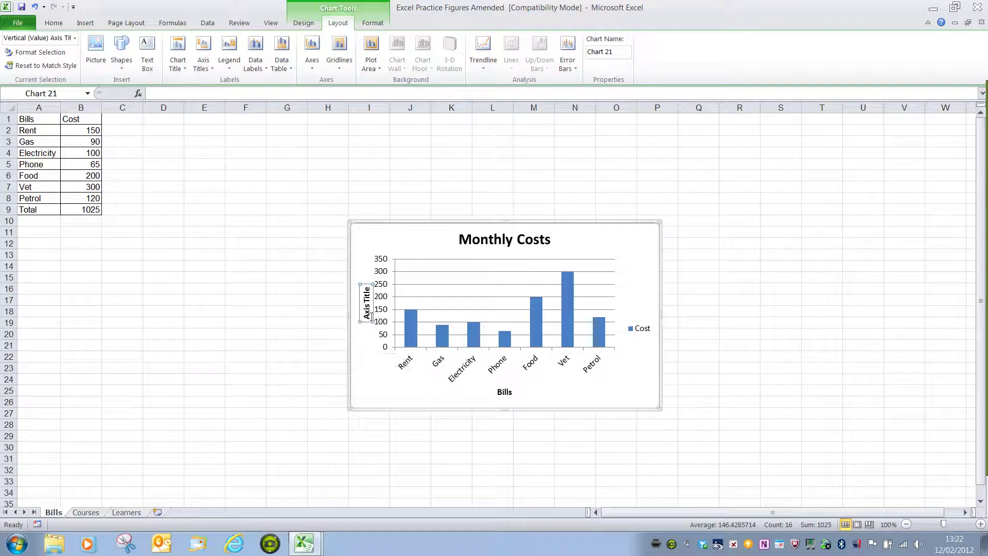
{"action": "left_click_drag", "start_coordinate": [368, 289], "coordinate": [372, 317]}
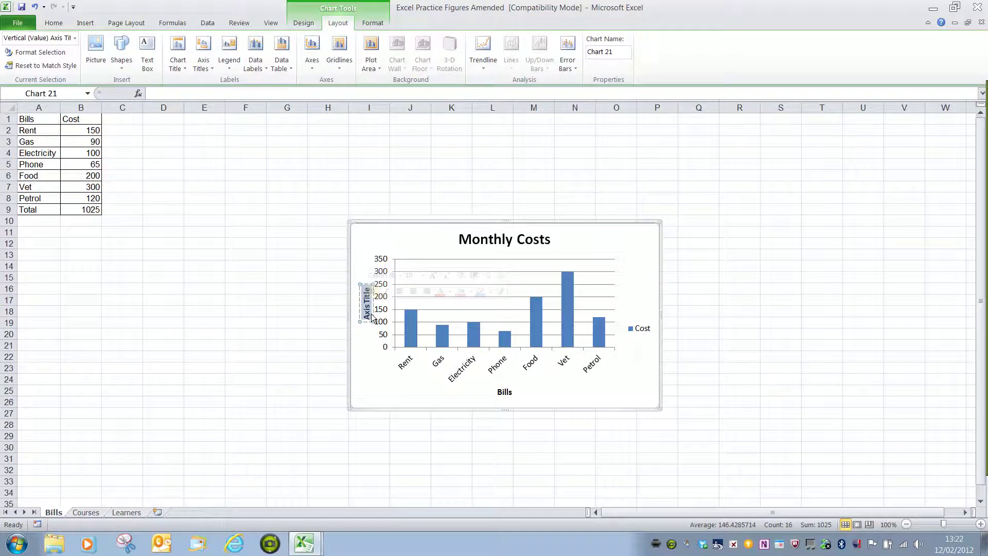
{"action": "type", "text": "Cost"}
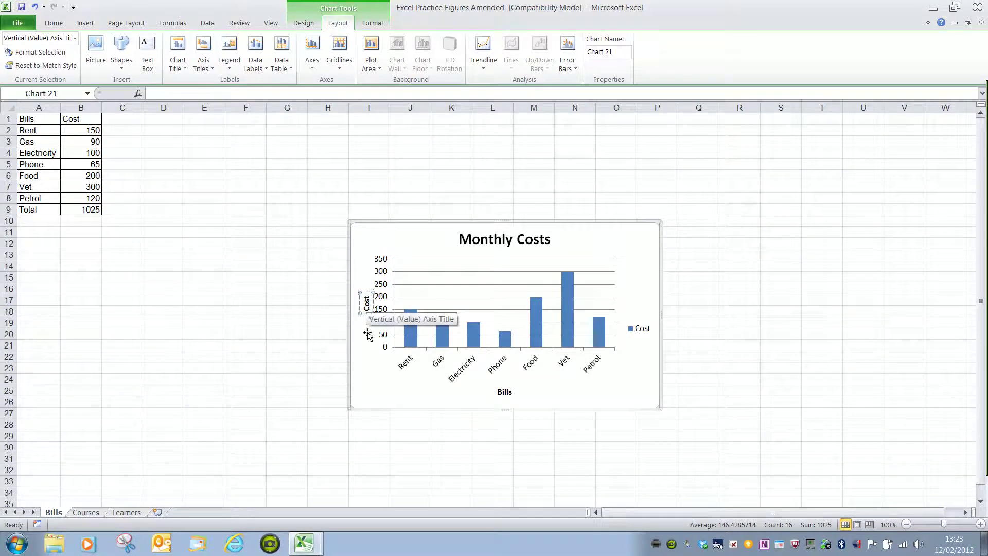
{"action": "left_click", "coordinate": [367, 377]}
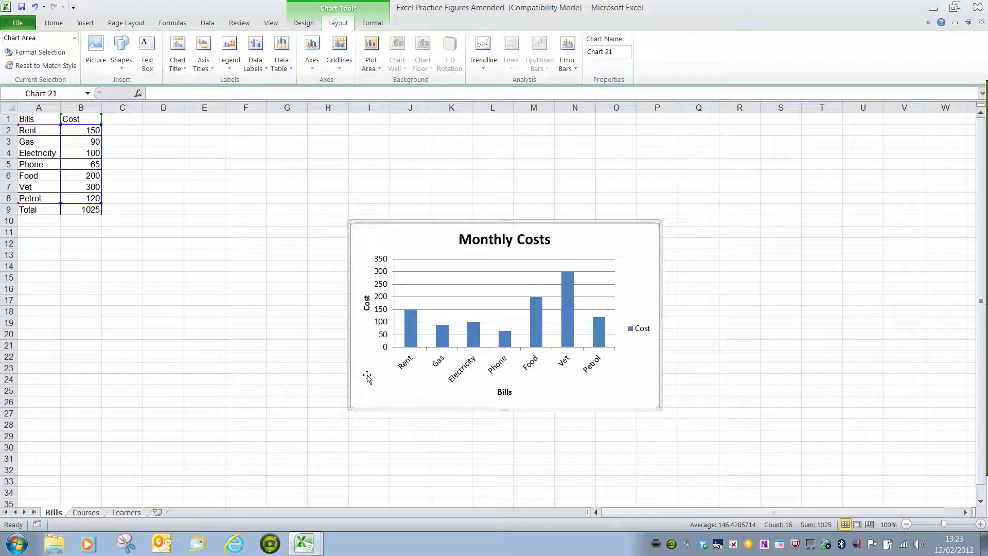
Step: On the Learners sheet, add a rotated vertical axis title reading "Amount" to the Learner Numbers chart
{"action": "left_click", "coordinate": [126, 512]}
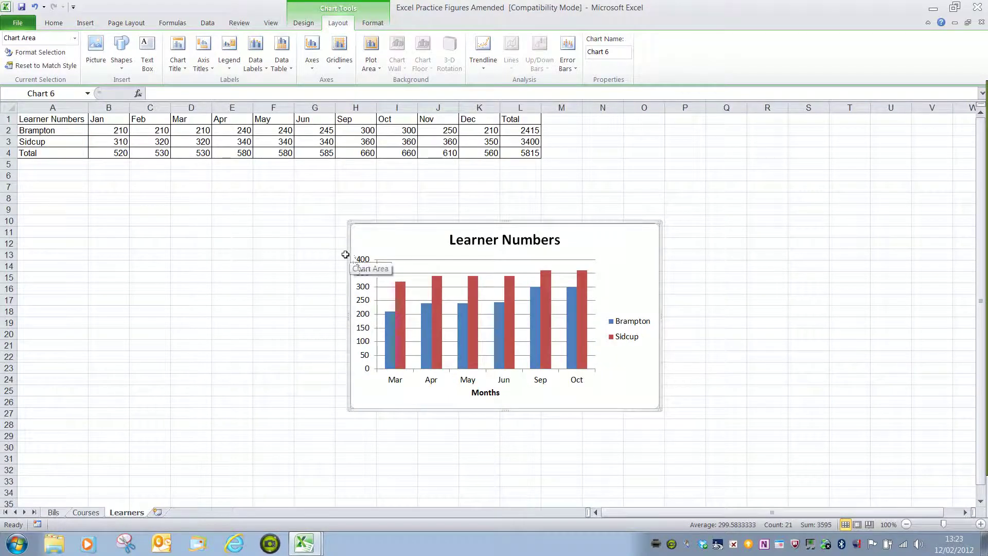
{"action": "left_click", "coordinate": [203, 54]}
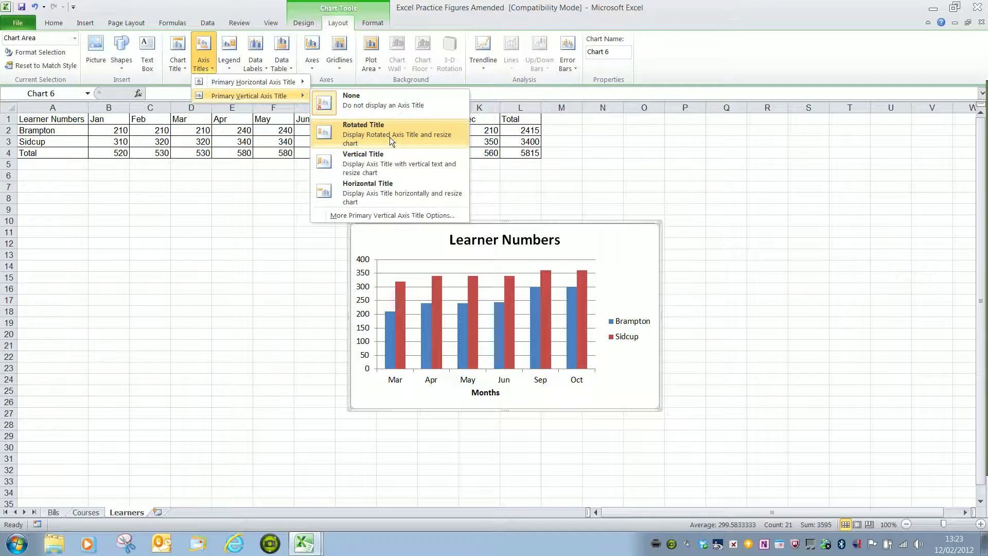
{"action": "left_click", "coordinate": [390, 137]}
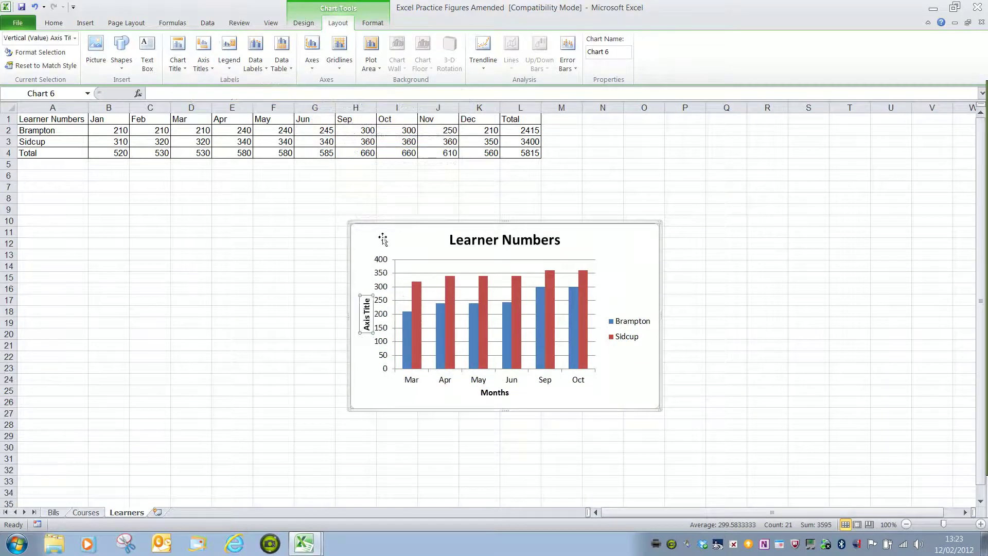
{"action": "triple_click", "coordinate": [367, 314]}
{"action": "type", "text": "Amount"}
{"action": "left_click", "coordinate": [370, 383]}
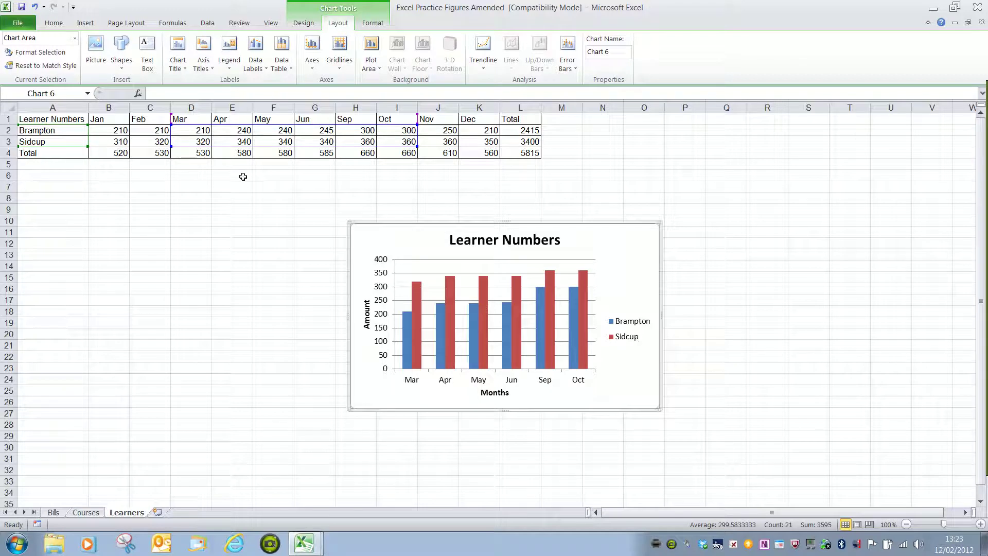
Step: Try turning off the legend of the Learner Numbers chart, and restore it at the right of the chart
{"action": "left_click", "coordinate": [236, 70]}
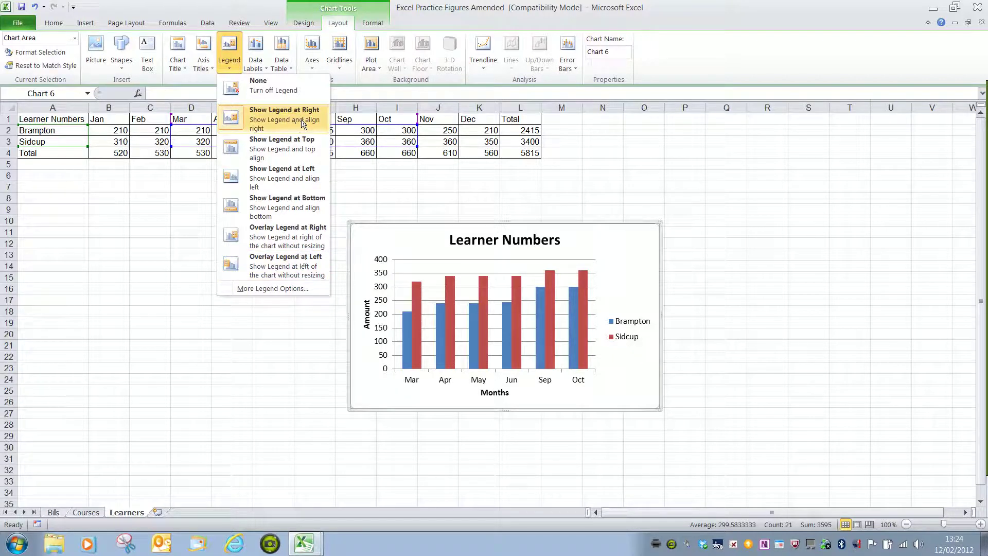
{"action": "left_click", "coordinate": [279, 91]}
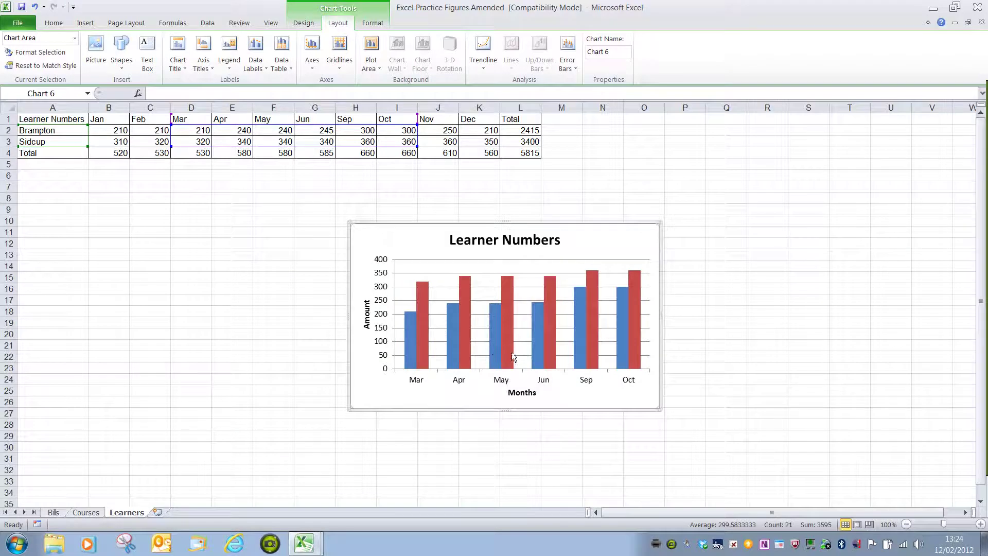
{"action": "left_click", "coordinate": [242, 67]}
{"action": "left_click", "coordinate": [281, 117]}
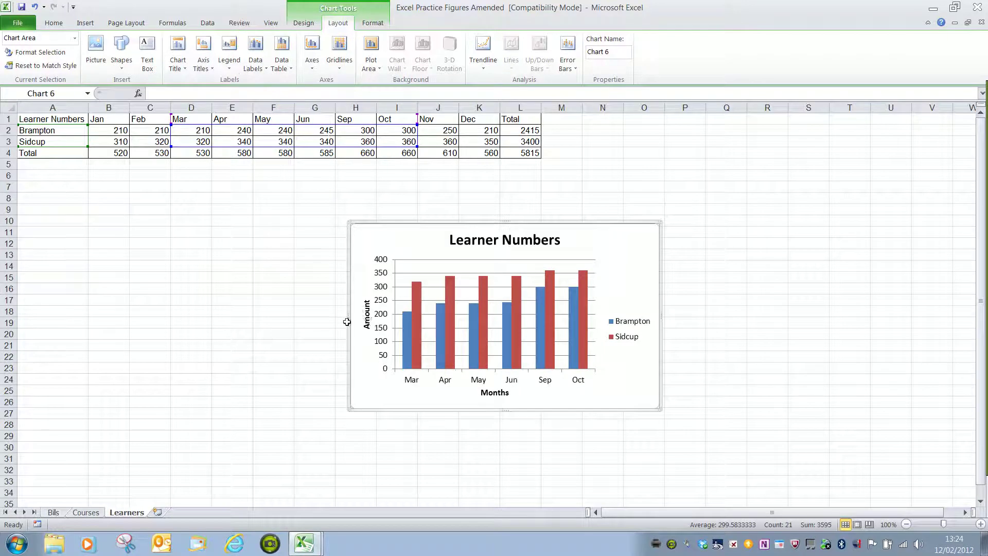
Step: On the Bills sheet, turn off the legend of the Monthly Costs chart
{"action": "left_click", "coordinate": [54, 512]}
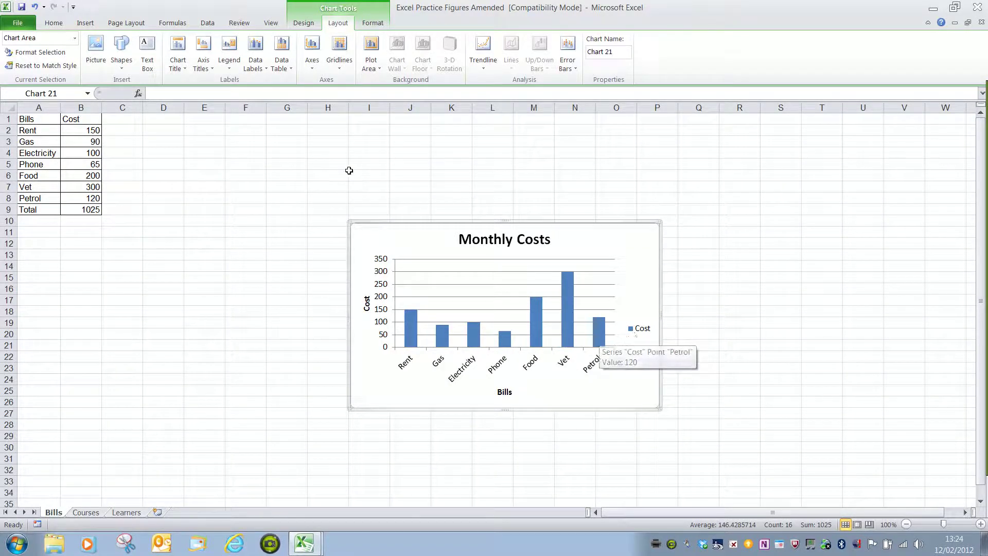
{"action": "left_click", "coordinate": [230, 61]}
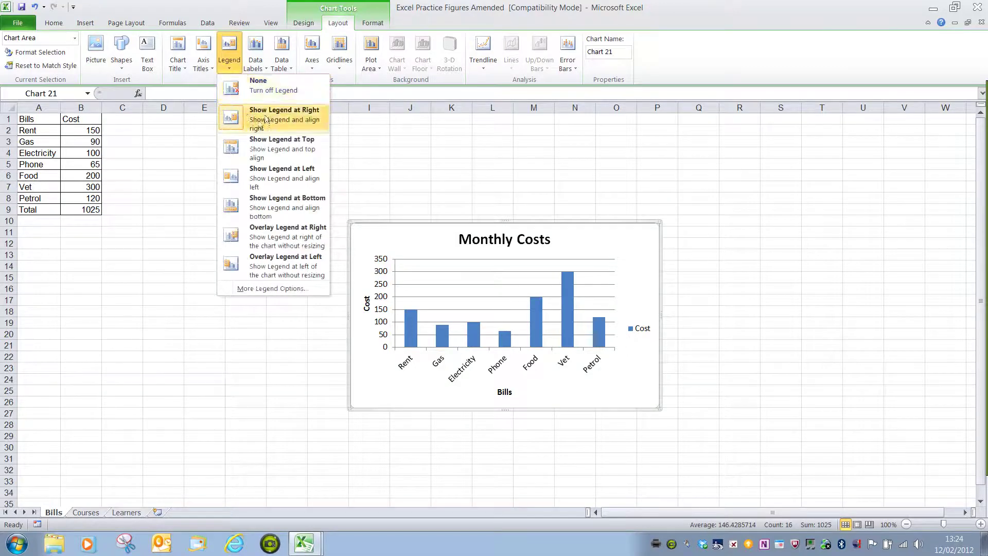
{"action": "left_click", "coordinate": [273, 95]}
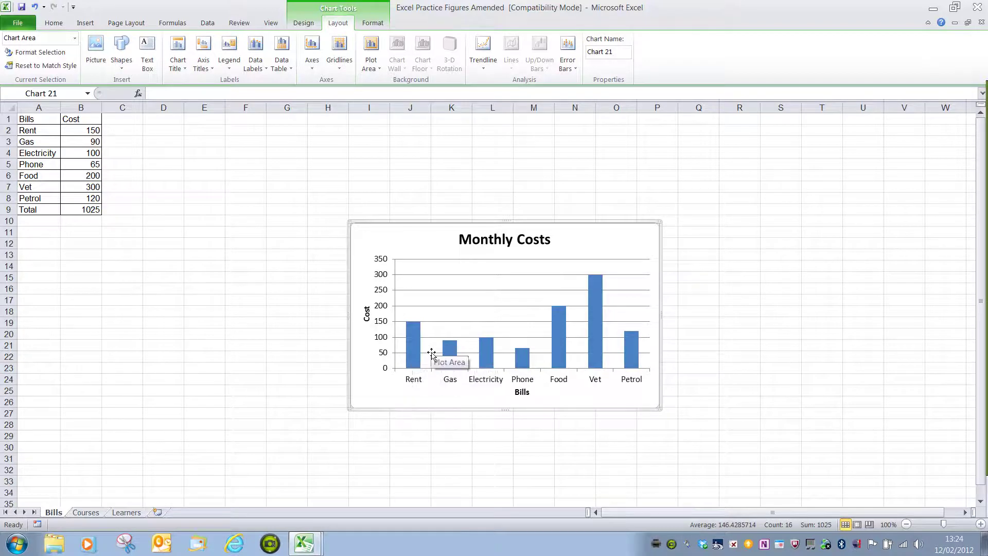
Step: Add data labels at the outside end of the columns in the Monthly Costs chart
{"action": "left_click", "coordinate": [266, 79]}
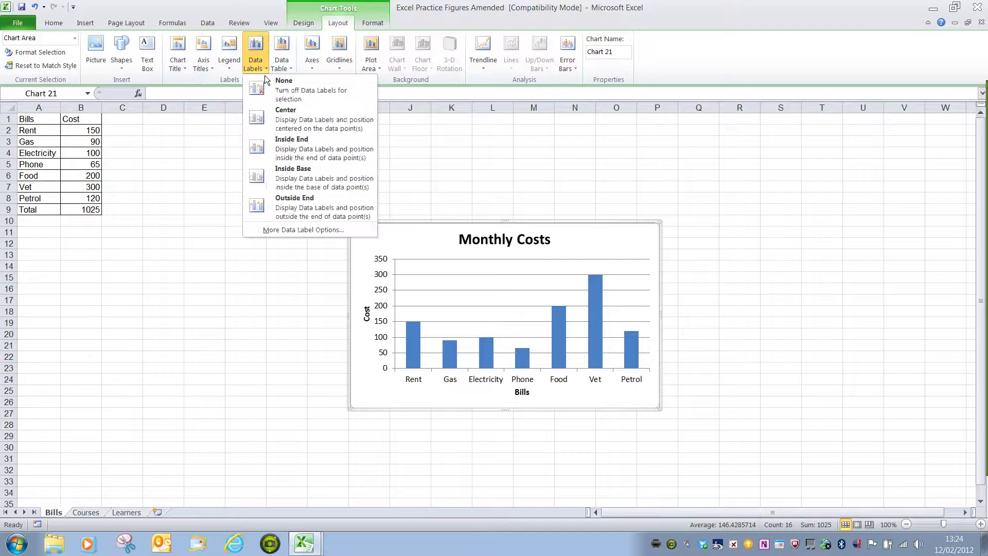
{"action": "left_click", "coordinate": [334, 211]}
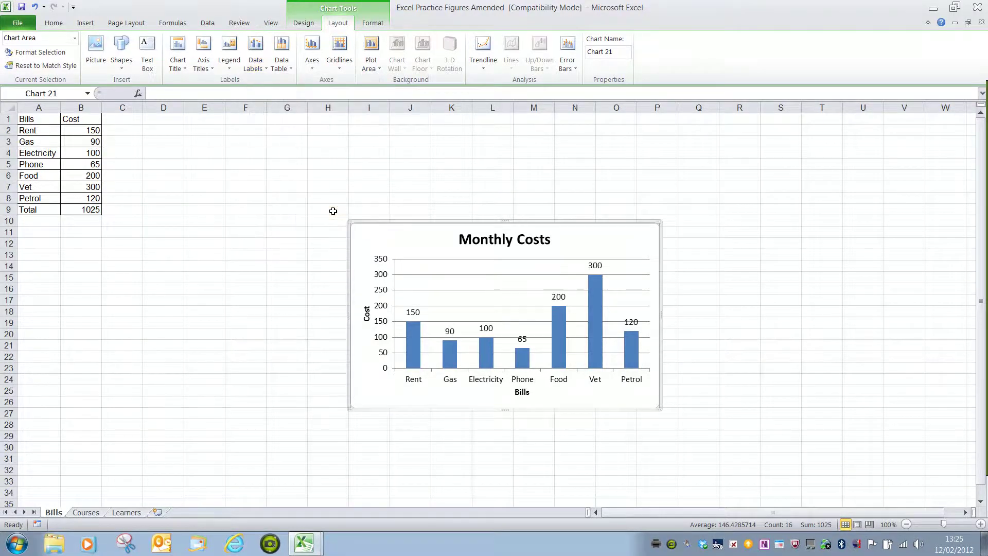
{"action": "mouse_move", "coordinate": [606, 348]}
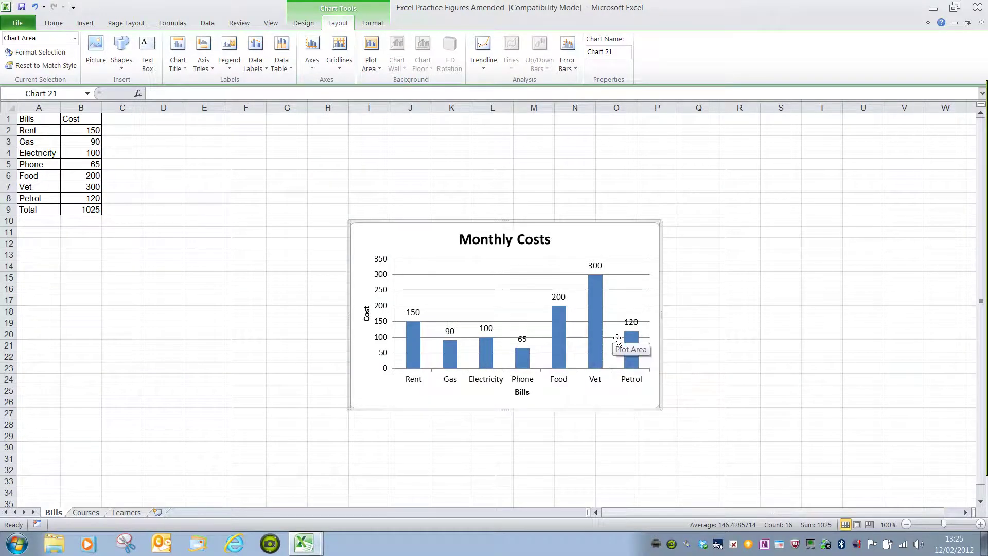
Step: On the Learners sheet, add outside end data labels to the columns of the Learner Numbers chart
{"action": "left_click", "coordinate": [128, 513]}
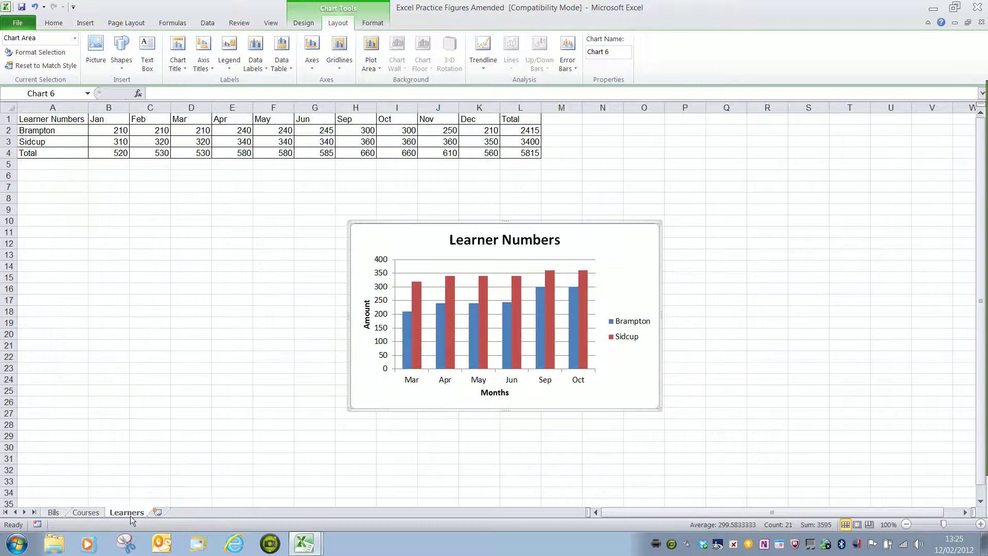
{"action": "left_click", "coordinate": [265, 52]}
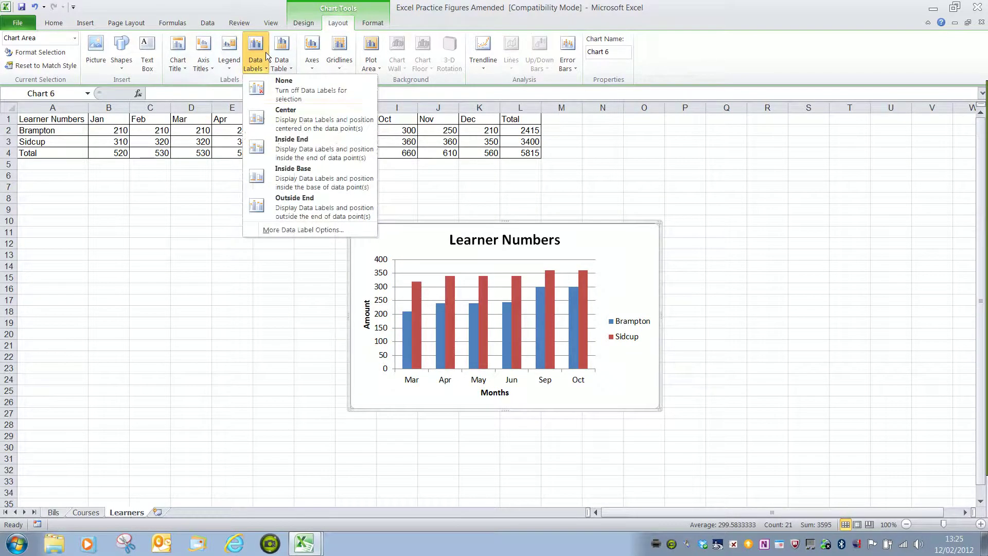
{"action": "left_click", "coordinate": [309, 211]}
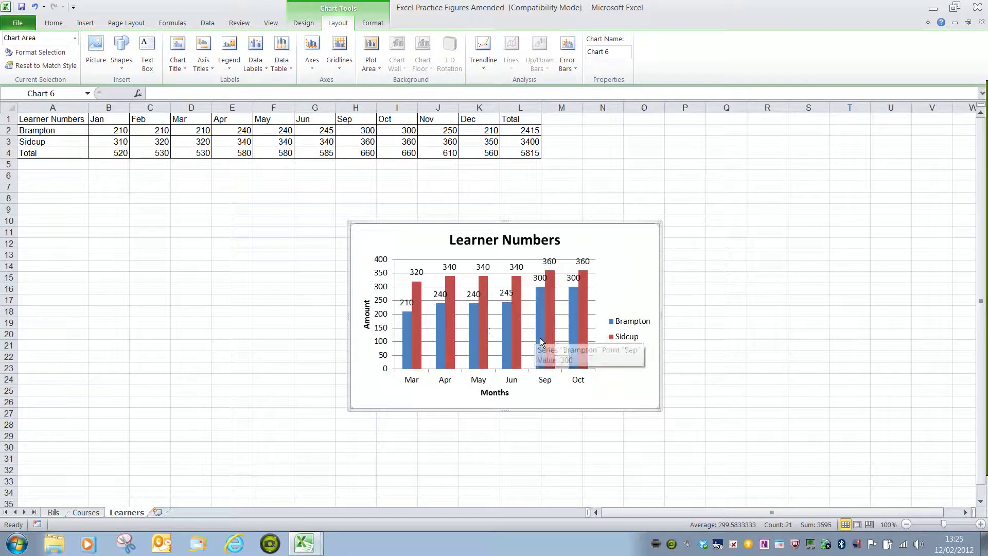
Step: In the Graph_practice workbook, add data labels above the points of the line chart on the COURSE TARGETS sheet
{"action": "left_click", "coordinate": [311, 549]}
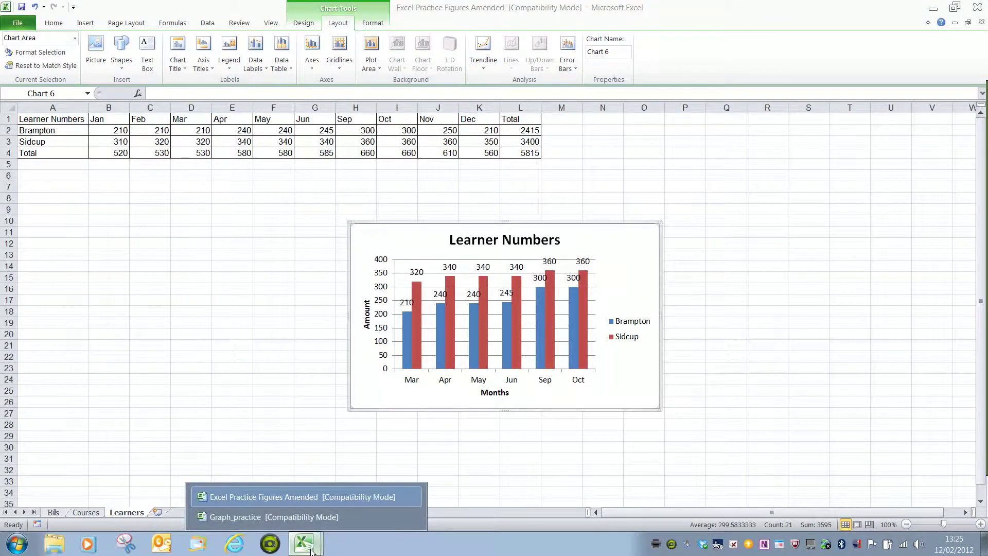
{"action": "left_click", "coordinate": [317, 517]}
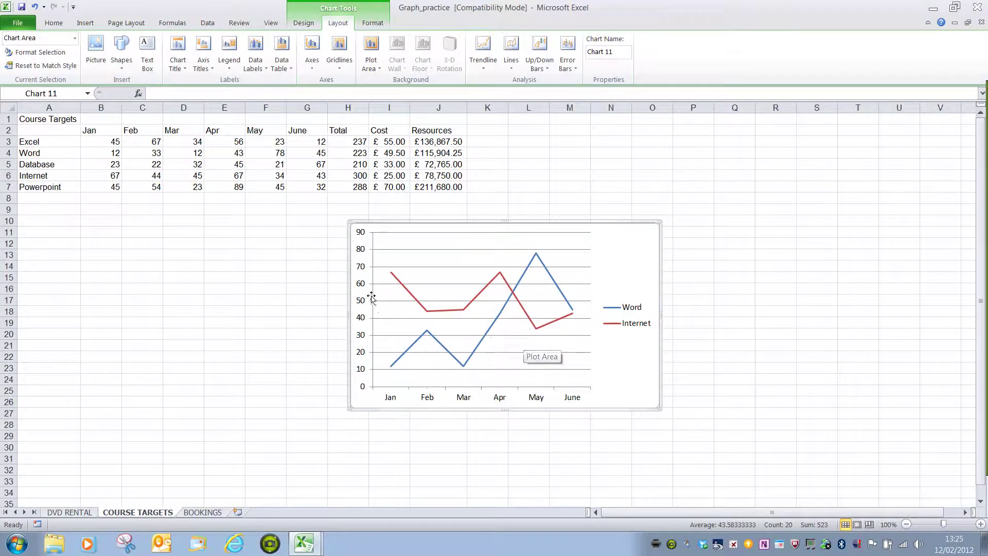
{"action": "left_click", "coordinate": [267, 66]}
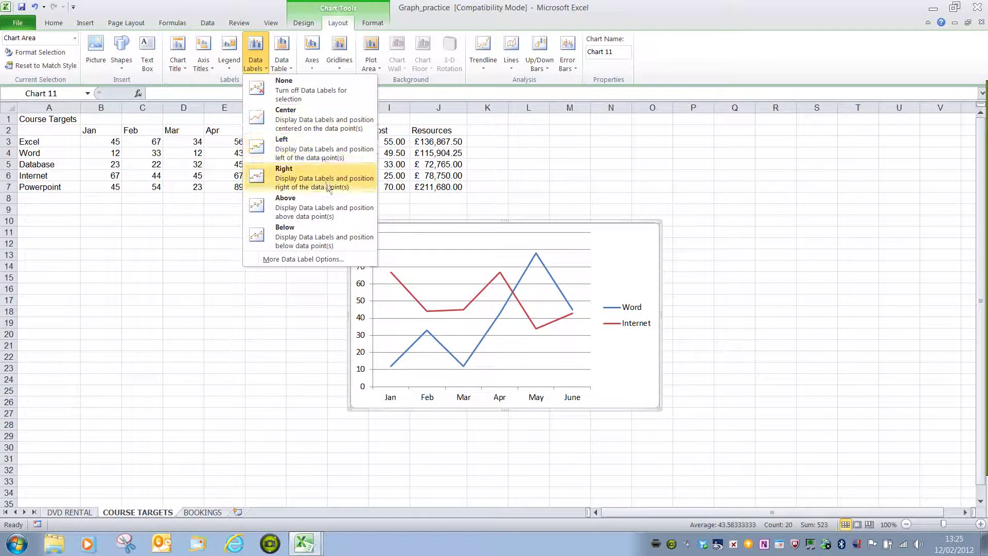
{"action": "left_click", "coordinate": [327, 240]}
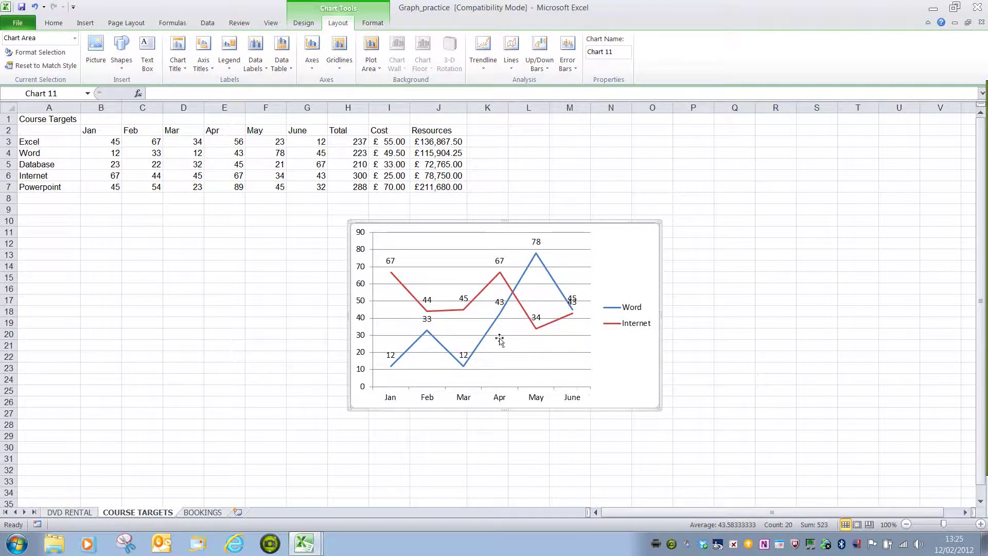
Step: Position the data labels of the Word series below its data points in the line chart
{"action": "left_click", "coordinate": [446, 354]}
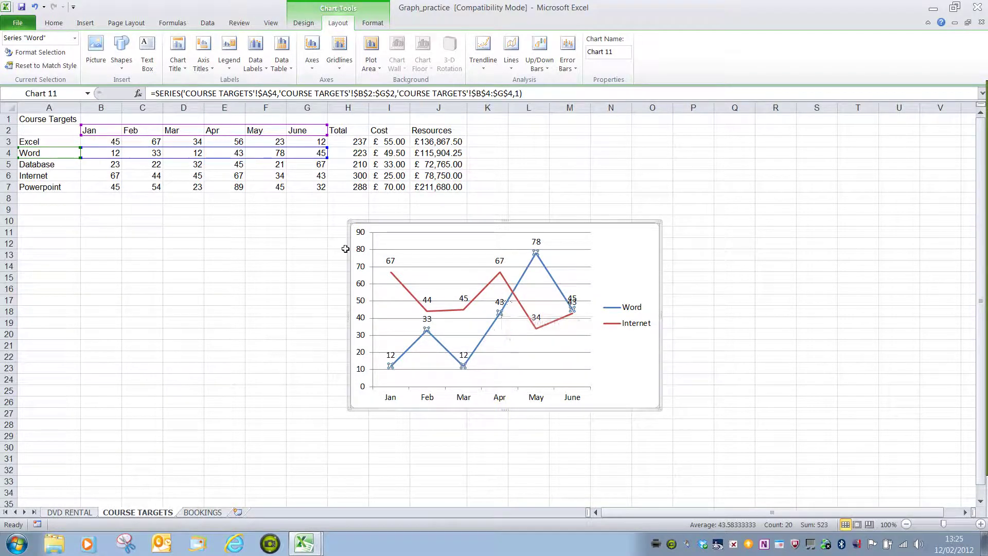
{"action": "left_click", "coordinate": [263, 72]}
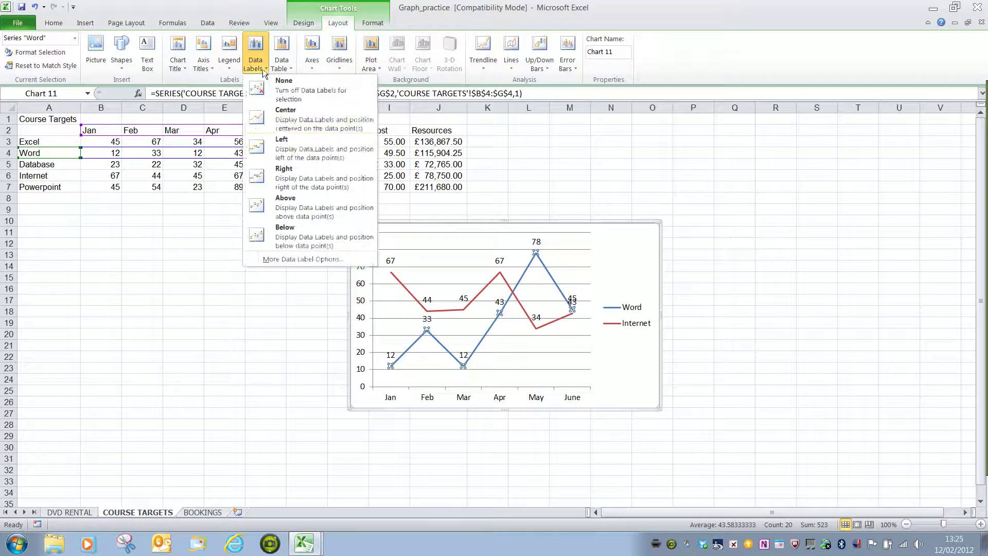
{"action": "left_click", "coordinate": [301, 235]}
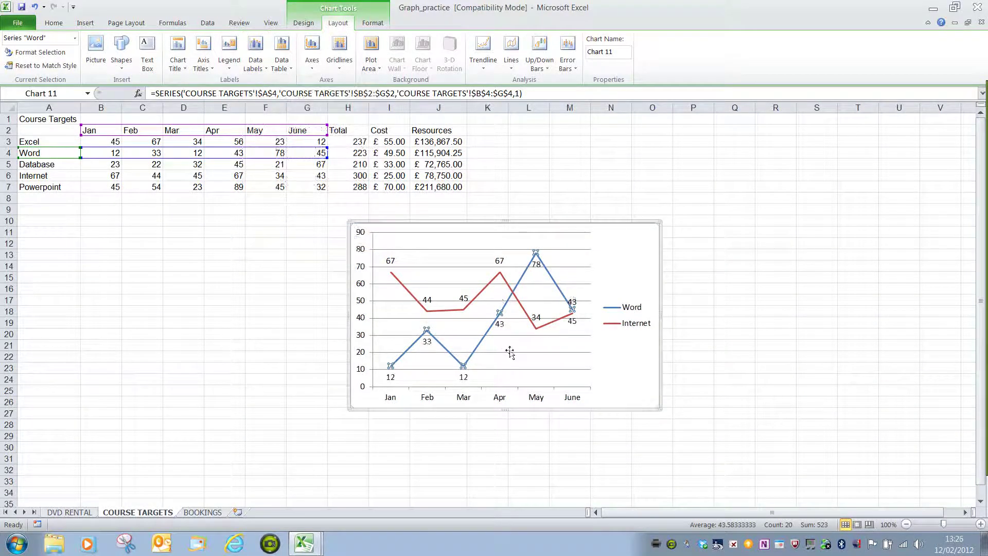
{"action": "mouse_move", "coordinate": [490, 337]}
{"action": "mouse_move", "coordinate": [546, 335]}
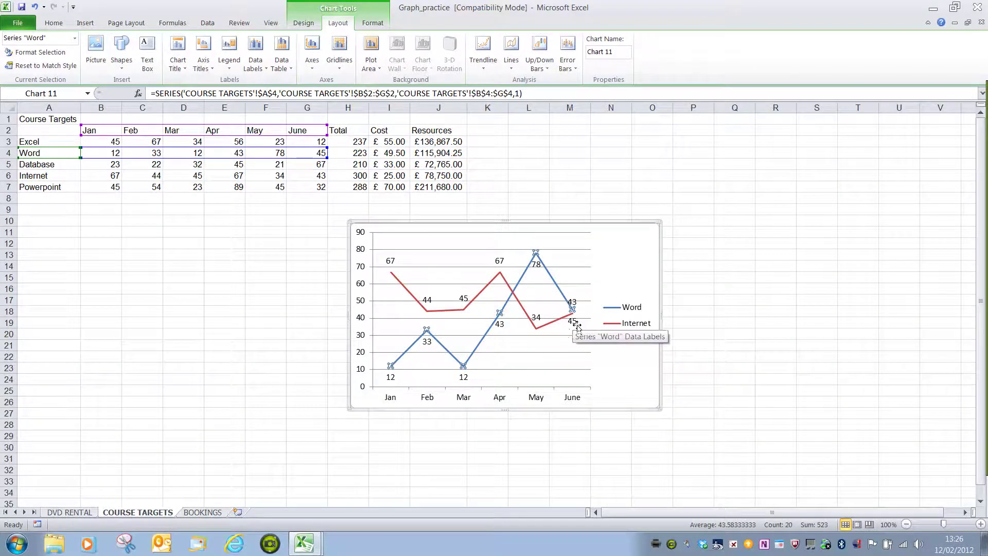
Step: Move only the June data label of the Internet series slightly to the right, clear of the Word line
{"action": "left_click", "coordinate": [577, 326]}
{"action": "left_click", "coordinate": [577, 326]}
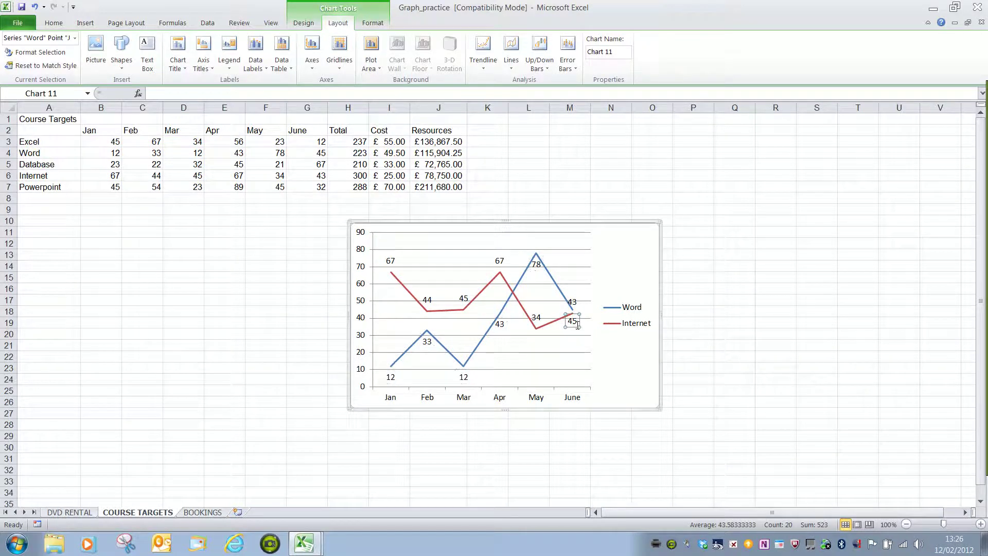
{"action": "left_click", "coordinate": [577, 307]}
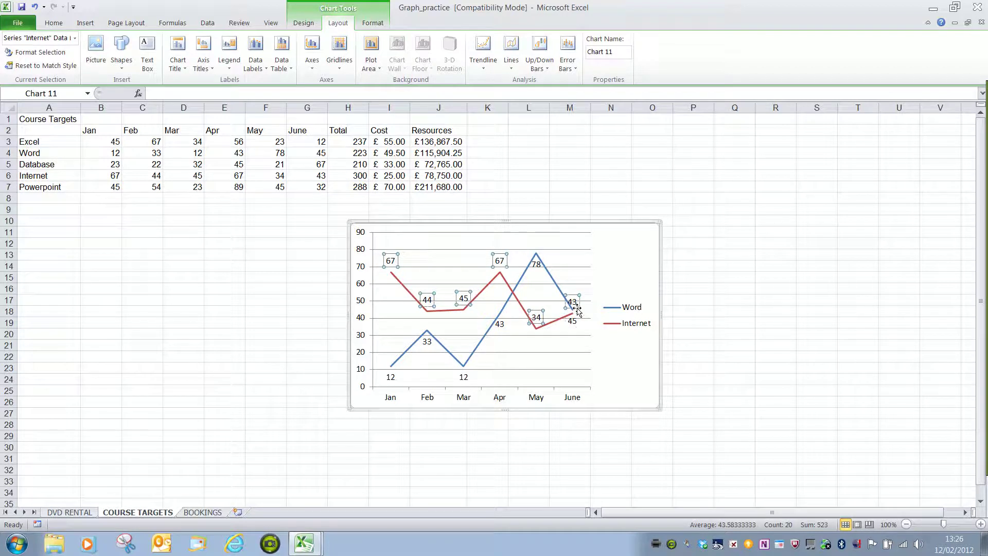
{"action": "left_click", "coordinate": [576, 309]}
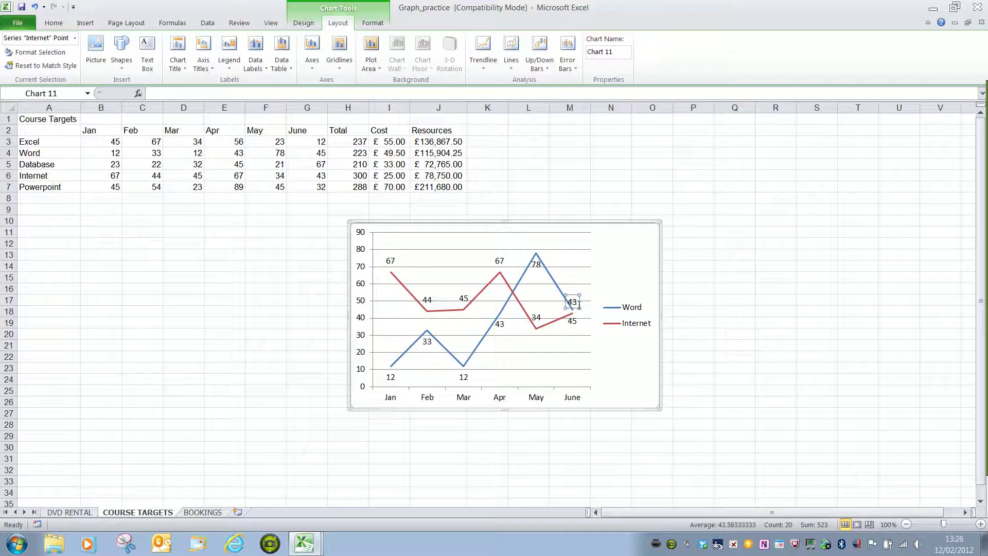
{"action": "left_click_drag", "start_coordinate": [581, 304], "coordinate": [594, 297]}
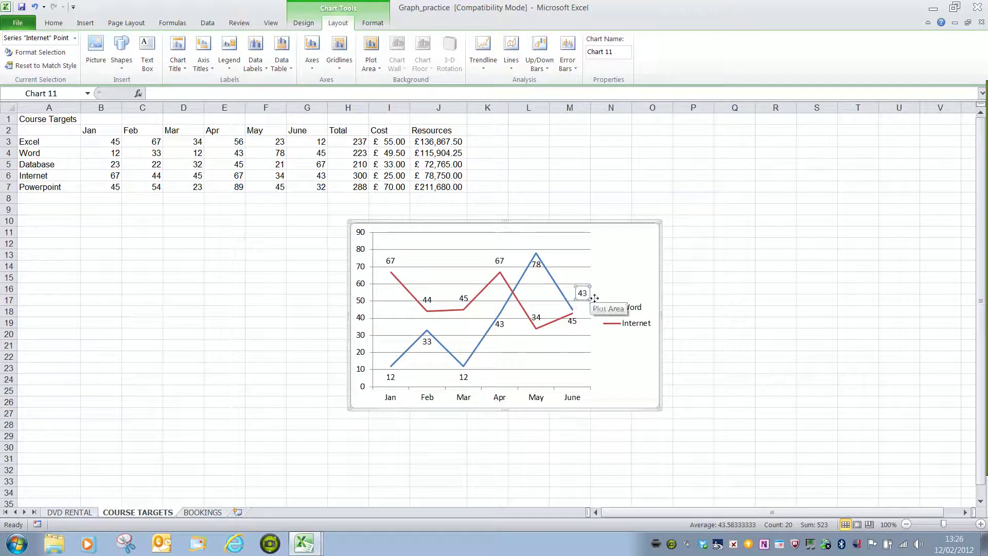
{"action": "left_click_drag", "start_coordinate": [594, 298], "coordinate": [588, 306]}
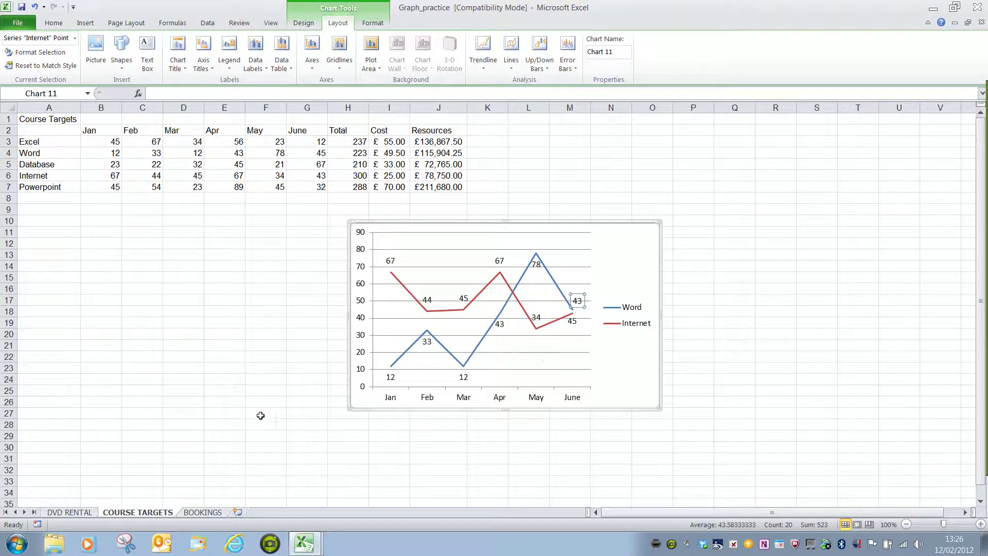
Step: In the Excel Practice Figures Amended workbook, fix the vertical axis minimum of the Monthly Costs chart on the Bills sheet at 50
{"action": "left_click", "coordinate": [303, 544]}
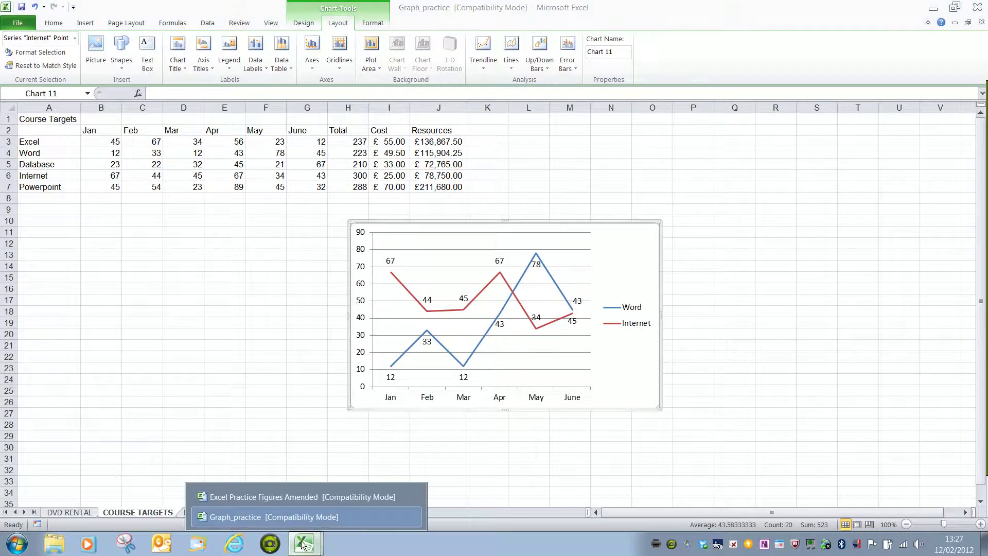
{"action": "left_click", "coordinate": [282, 503]}
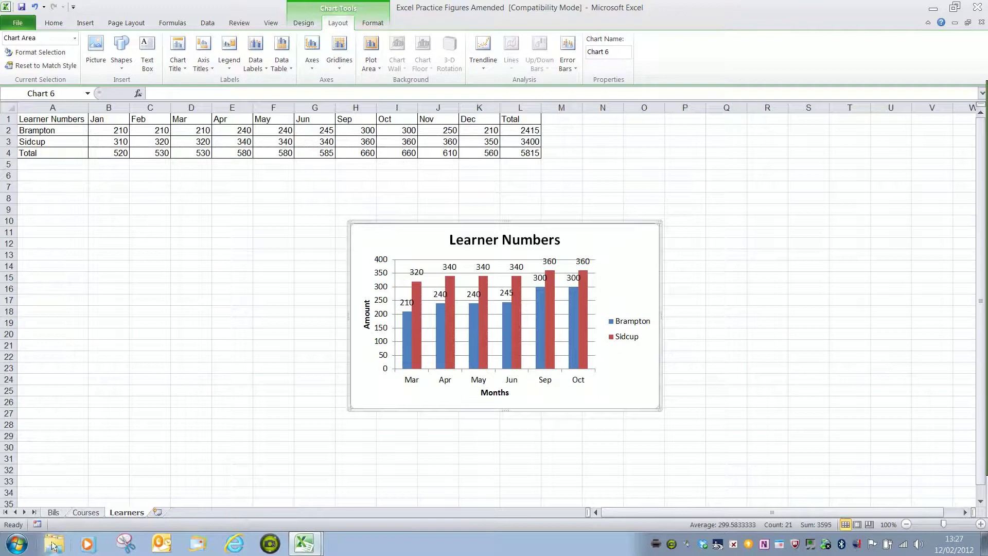
{"action": "left_click", "coordinate": [55, 512]}
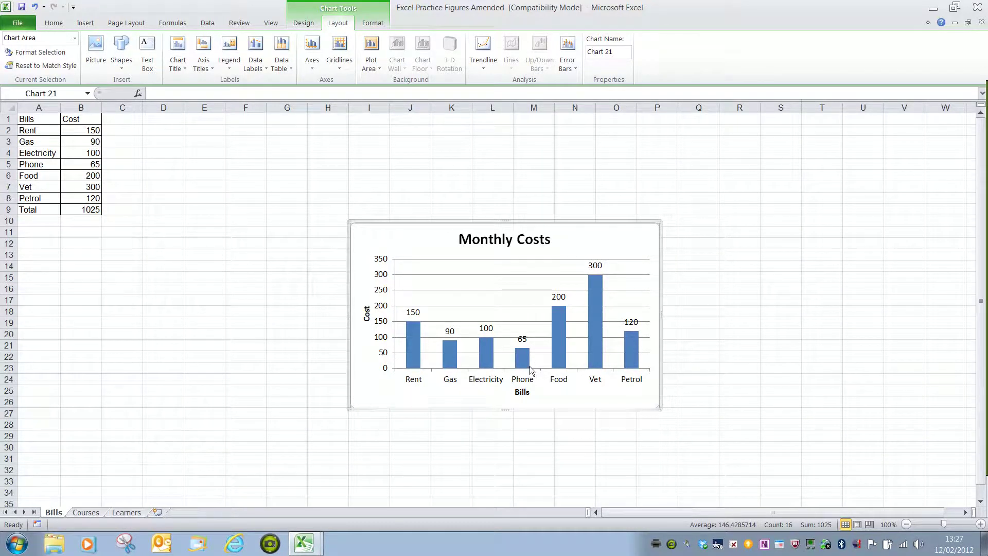
{"action": "mouse_move", "coordinate": [529, 364]}
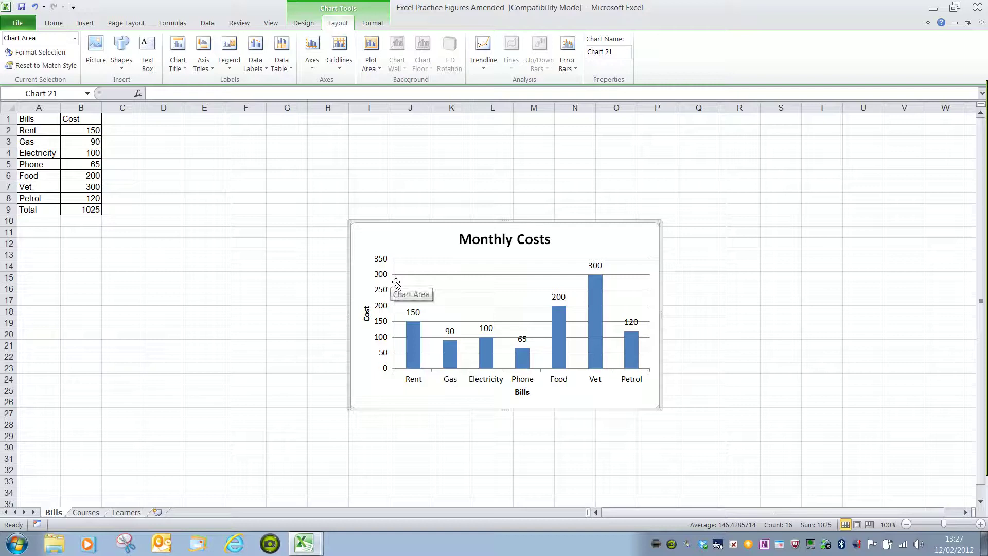
{"action": "left_click", "coordinate": [314, 63]}
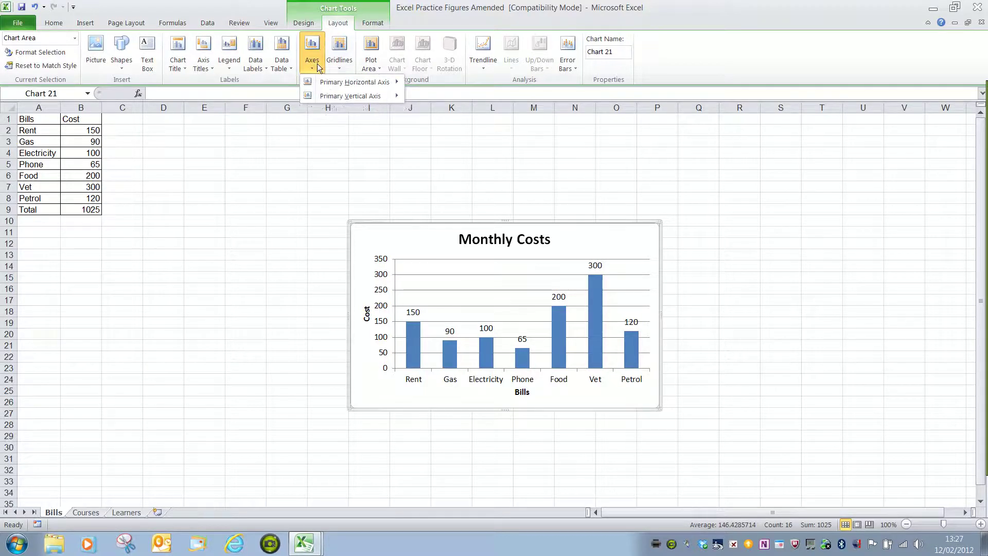
{"action": "mouse_move", "coordinate": [361, 98]}
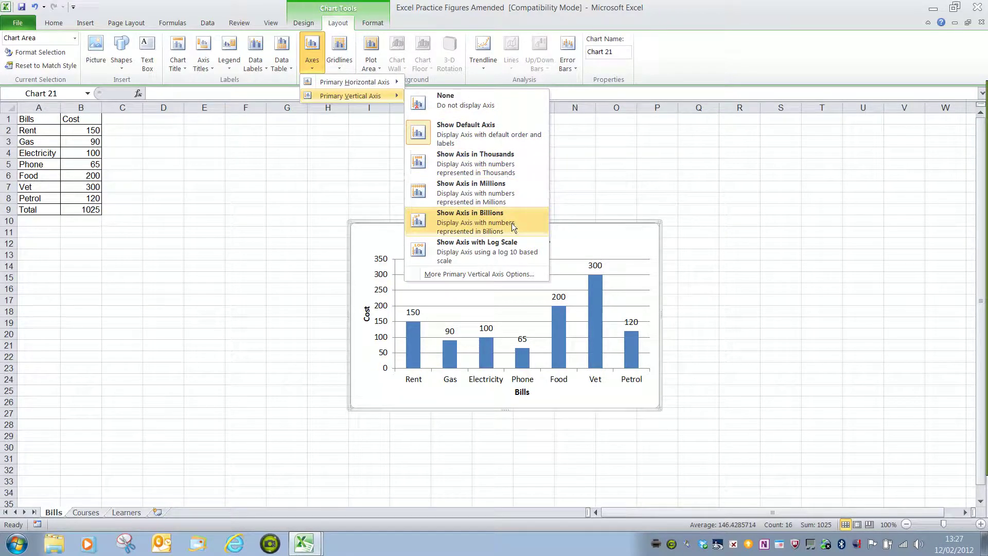
{"action": "left_click", "coordinate": [507, 279]}
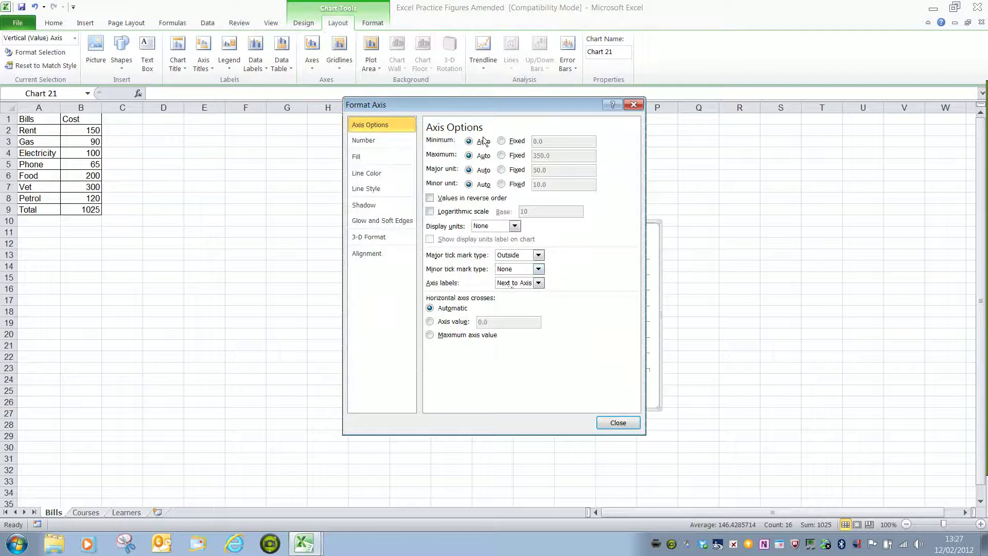
{"action": "left_click_drag", "start_coordinate": [484, 120], "coordinate": [286, 155]}
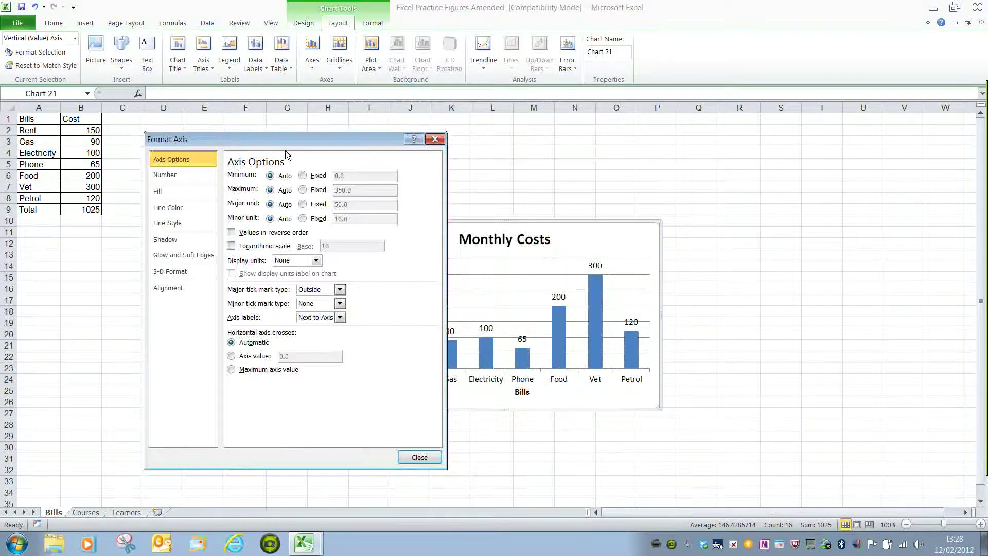
{"action": "left_click", "coordinate": [308, 177]}
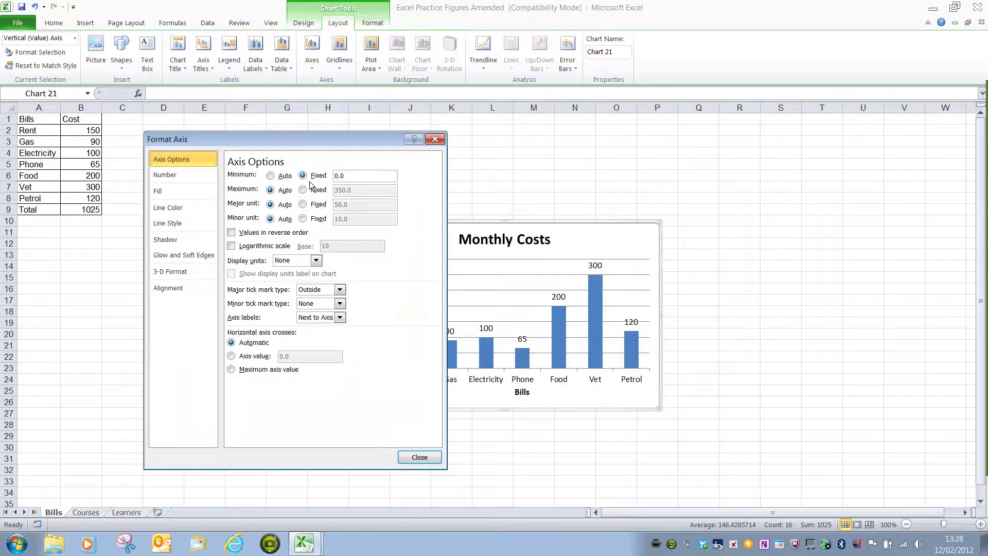
{"action": "double_click", "coordinate": [351, 179]}
{"action": "type", "text": "50"}
Step: Fix the vertical axis maximum of the Monthly Costs chart at 300
{"action": "left_click", "coordinate": [303, 191]}
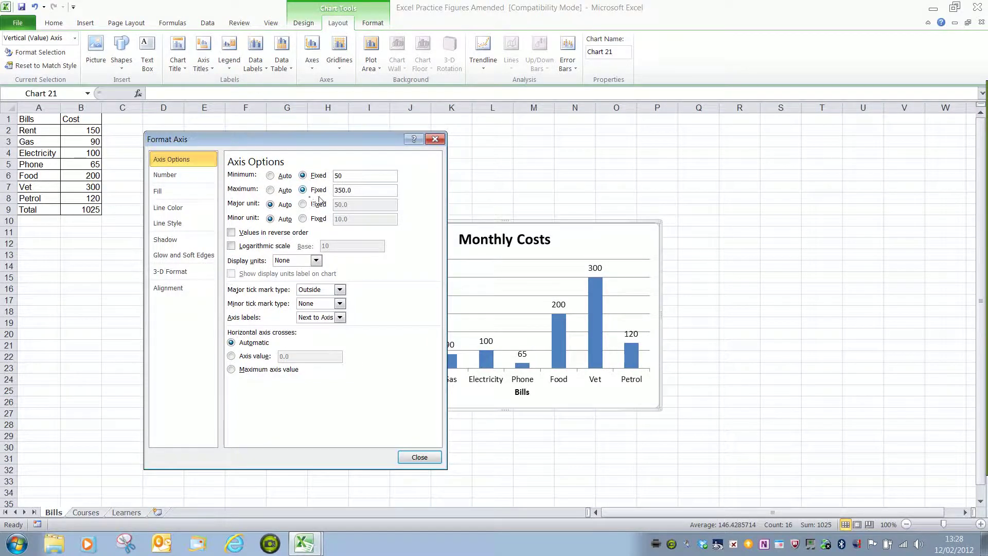
{"action": "double_click", "coordinate": [358, 195]}
{"action": "type", "text": "300"}
{"action": "left_click", "coordinate": [414, 463]}
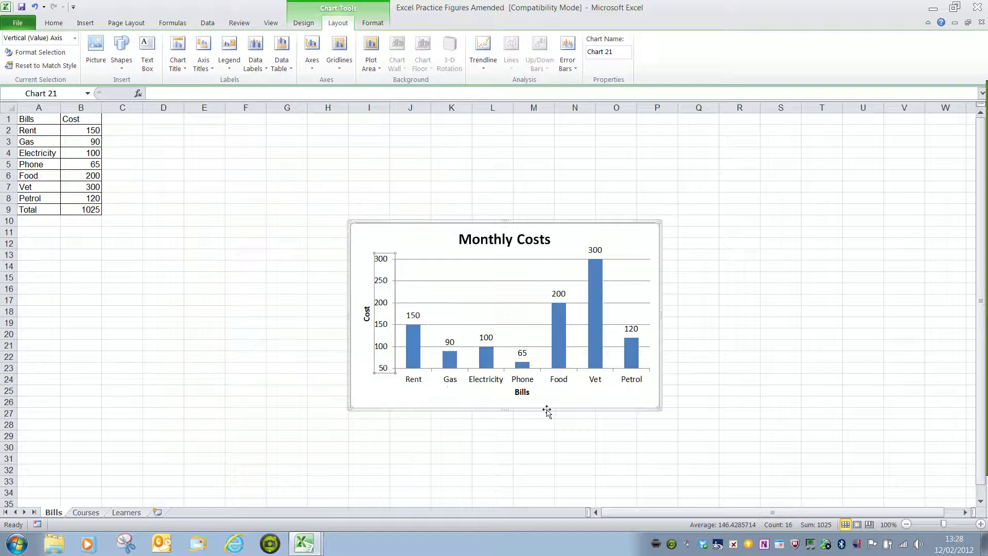
{"action": "left_click", "coordinate": [561, 402]}
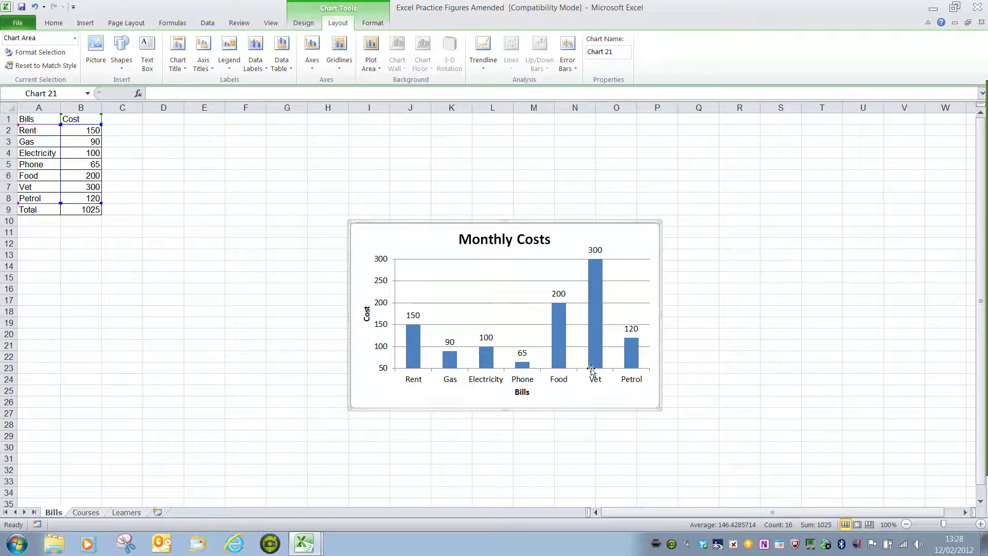
{"action": "mouse_move", "coordinate": [599, 372]}
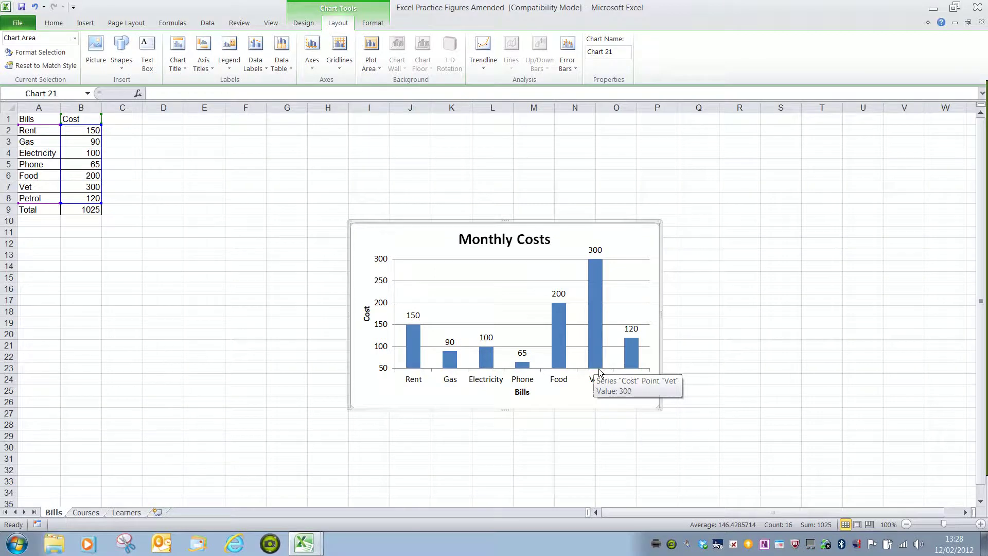
Step: On the Learners sheet, fix the vertical axis minimum of the Learner Numbers chart at 200
{"action": "left_click", "coordinate": [137, 512]}
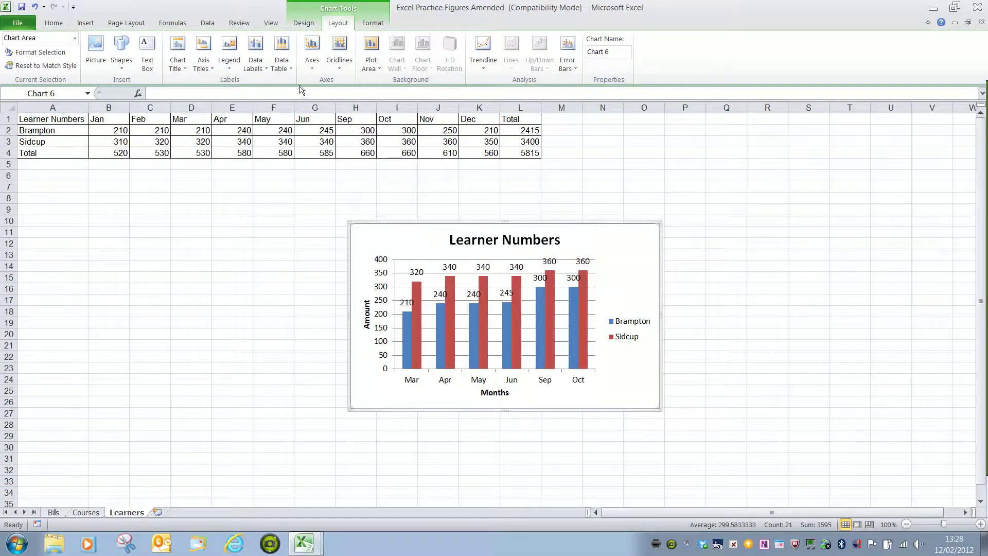
{"action": "left_click", "coordinate": [316, 72]}
{"action": "mouse_move", "coordinate": [353, 102]}
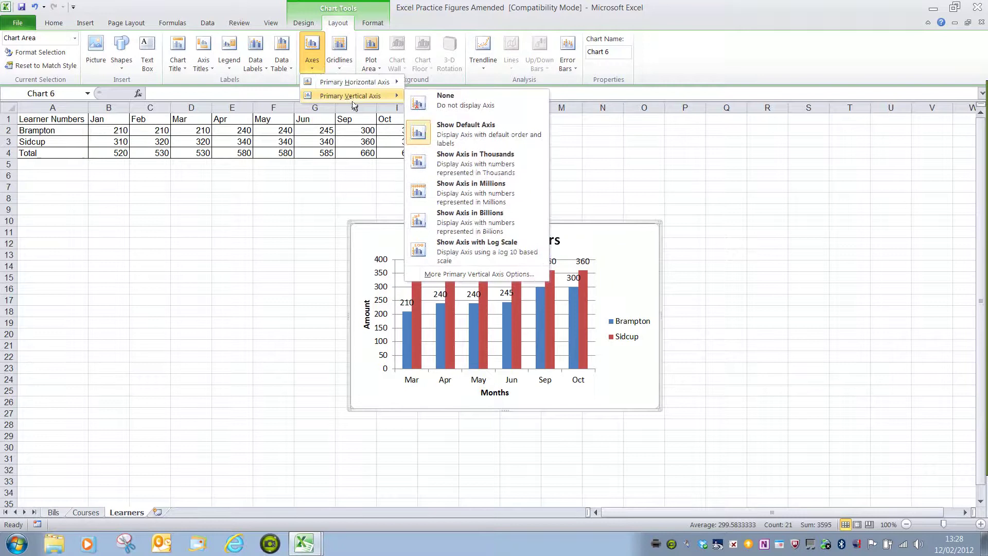
{"action": "left_click", "coordinate": [491, 274]}
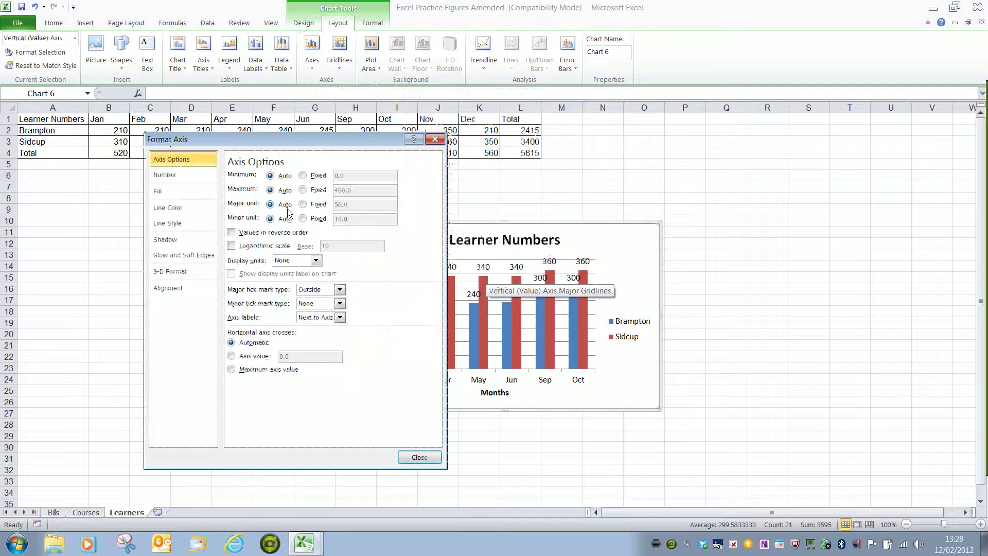
{"action": "left_click", "coordinate": [303, 176]}
{"action": "left_click", "coordinate": [350, 177]}
{"action": "key", "text": "BackSpace"}
{"action": "key", "text": "BackSpace"}
{"action": "key", "text": "BackSpace"}
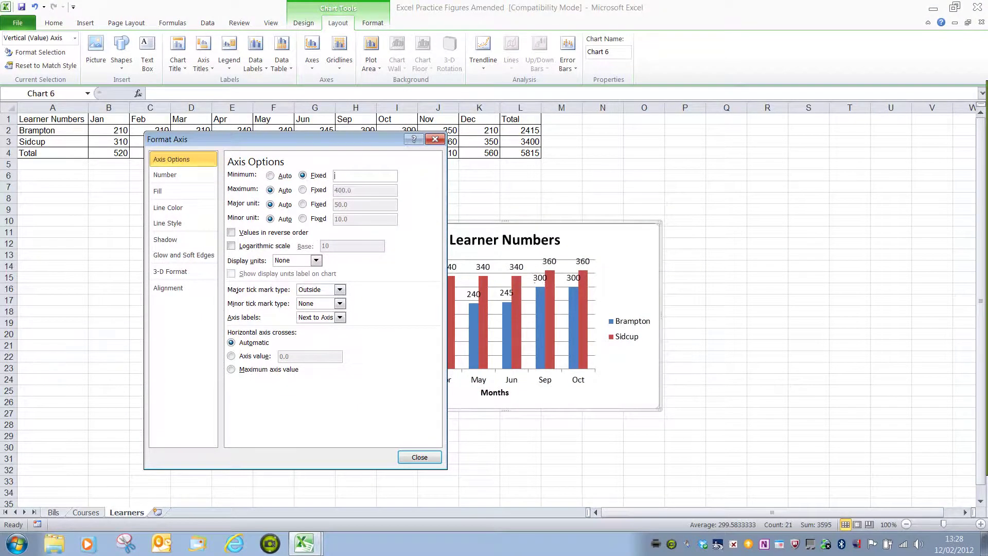
{"action": "type", "text": "200"}
{"action": "left_click", "coordinate": [420, 458]}
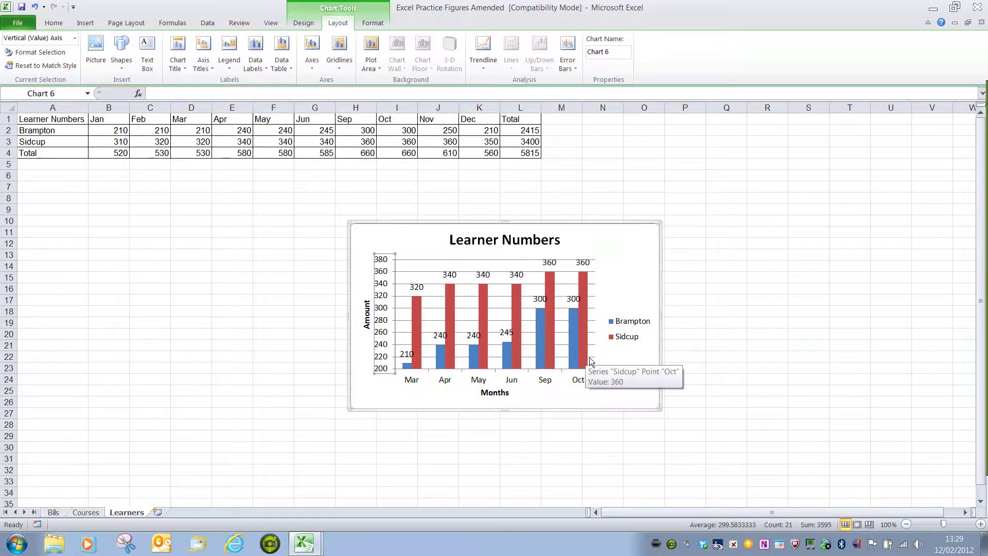
Step: In the Graph_practice workbook, fix the vertical axis minimum of the COURSE TARGETS line chart at 10
{"action": "left_click", "coordinate": [304, 543]}
{"action": "left_click", "coordinate": [333, 518]}
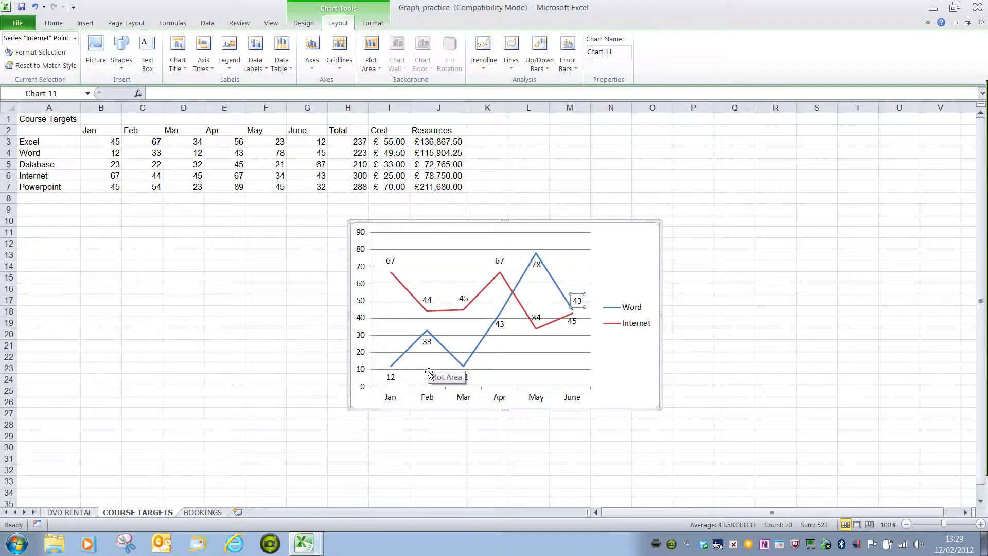
{"action": "left_click", "coordinate": [305, 67]}
{"action": "mouse_move", "coordinate": [355, 95]}
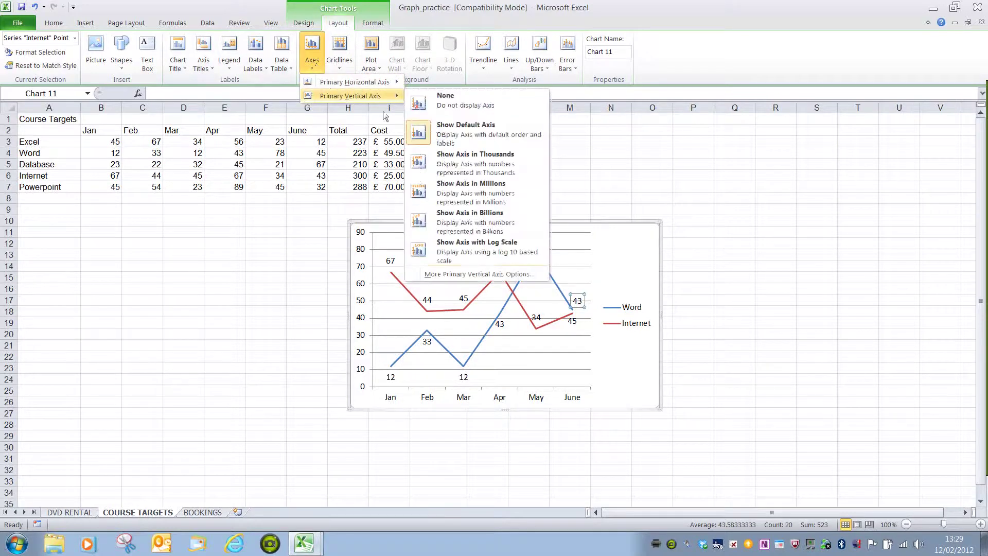
{"action": "left_click", "coordinate": [474, 274]}
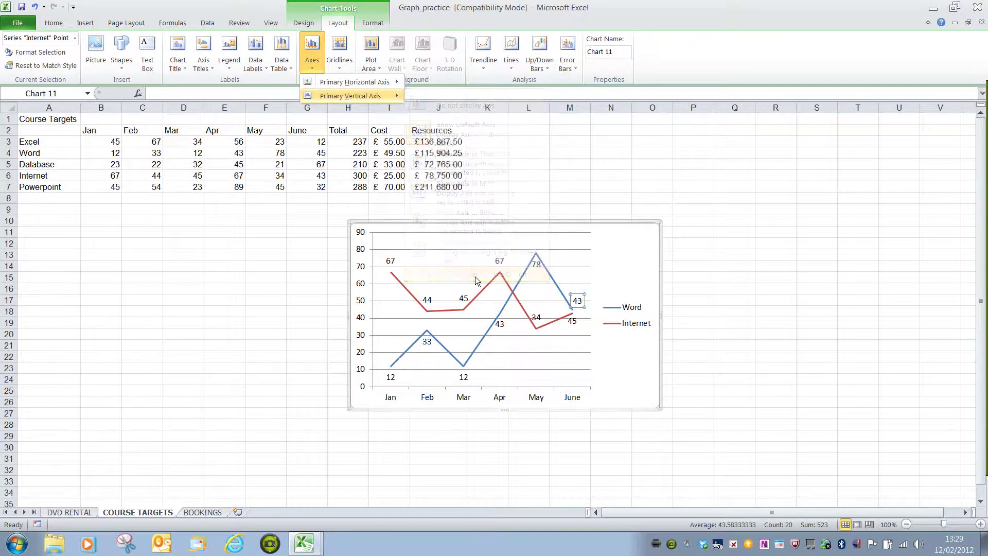
{"action": "left_click", "coordinate": [308, 177]}
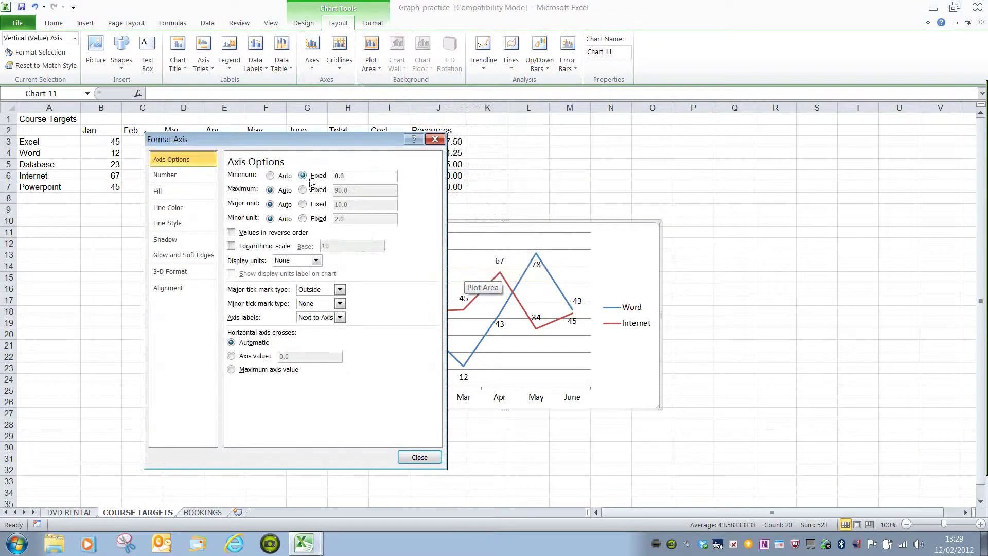
{"action": "double_click", "coordinate": [334, 177]}
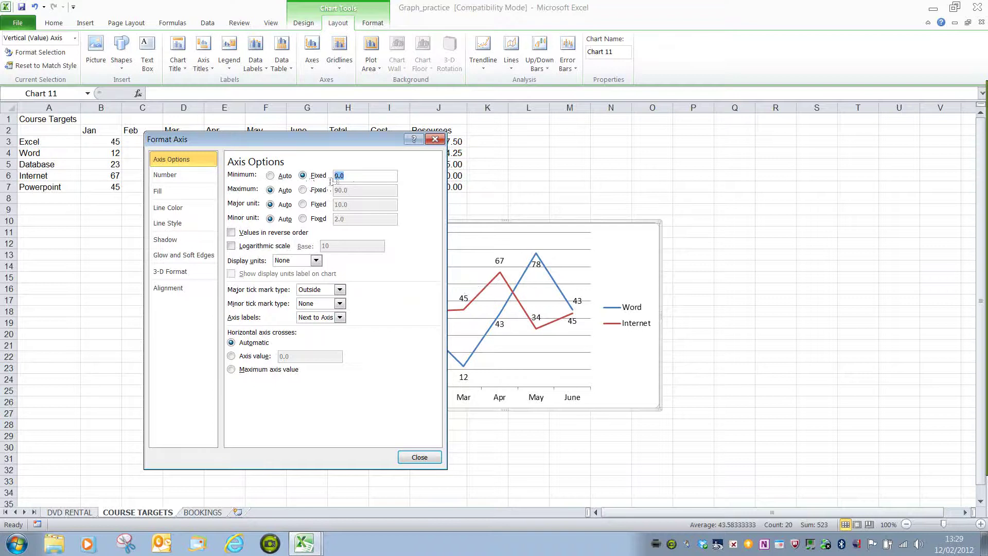
{"action": "type", "text": "10"}
Step: Fix the vertical axis maximum of the Word and Internet line chart at 80
{"action": "left_click_drag", "start_coordinate": [350, 146], "coordinate": [292, 167]}
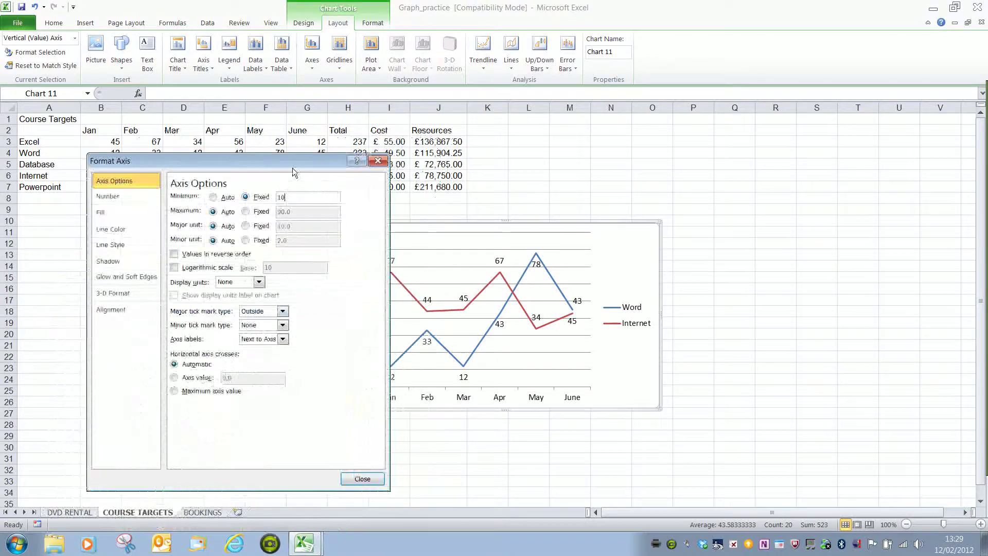
{"action": "left_click", "coordinate": [245, 211]}
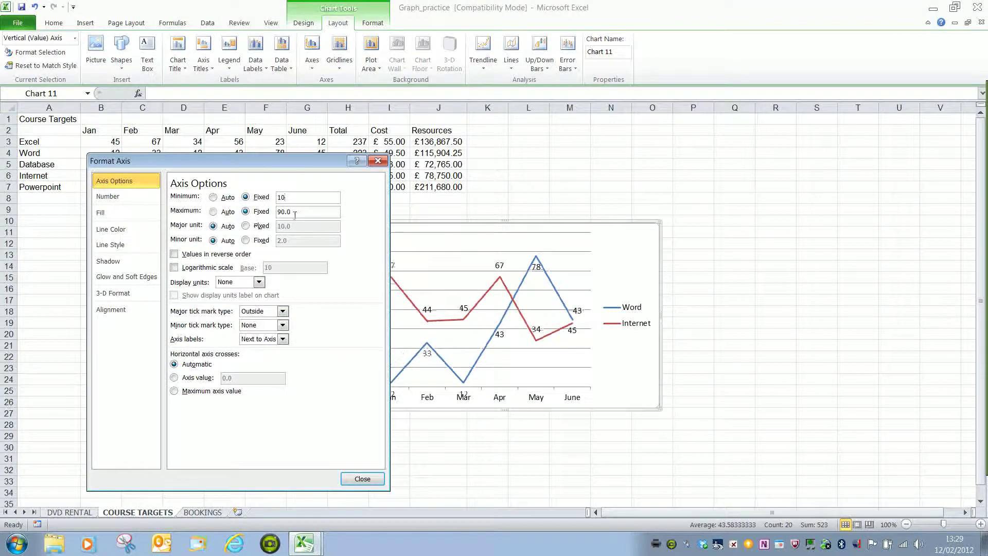
{"action": "left_click_drag", "start_coordinate": [294, 212], "coordinate": [270, 222]}
{"action": "type", "text": "80"}
{"action": "left_click", "coordinate": [364, 482]}
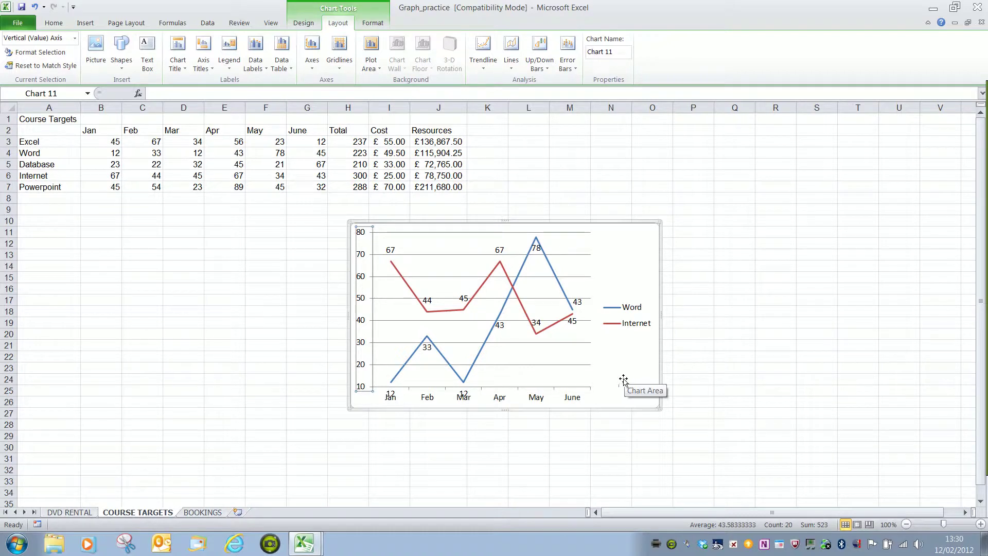
Step: Move the line chart from the COURSE TARGETS sheet to a new chart sheet, keeping the suggested sheet name
{"action": "left_click", "coordinate": [304, 24]}
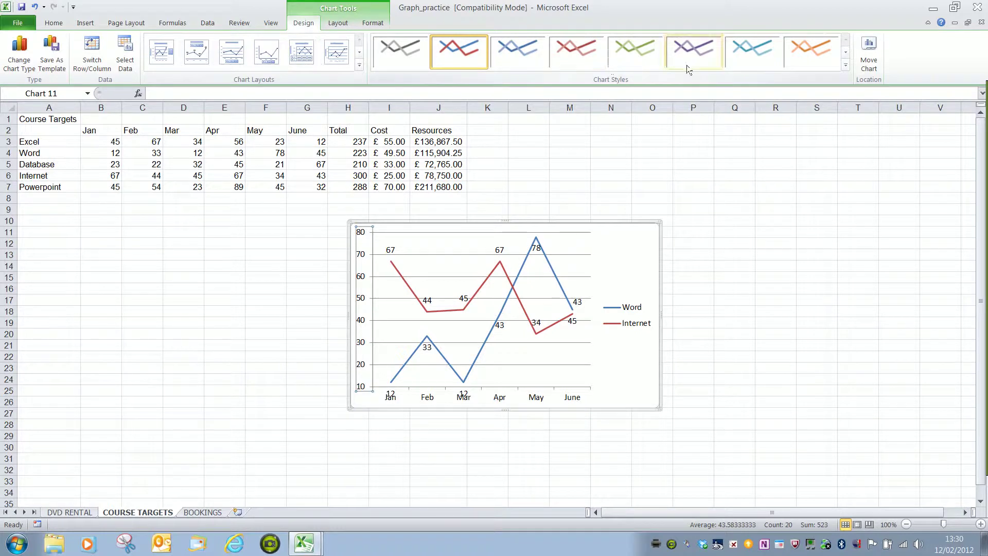
{"action": "left_click", "coordinate": [869, 56]}
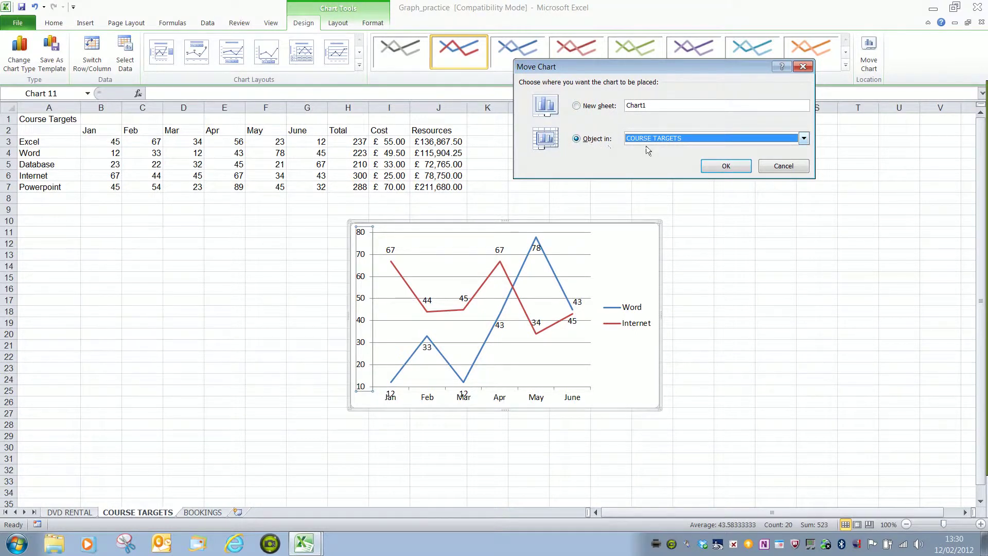
{"action": "left_click", "coordinate": [580, 109]}
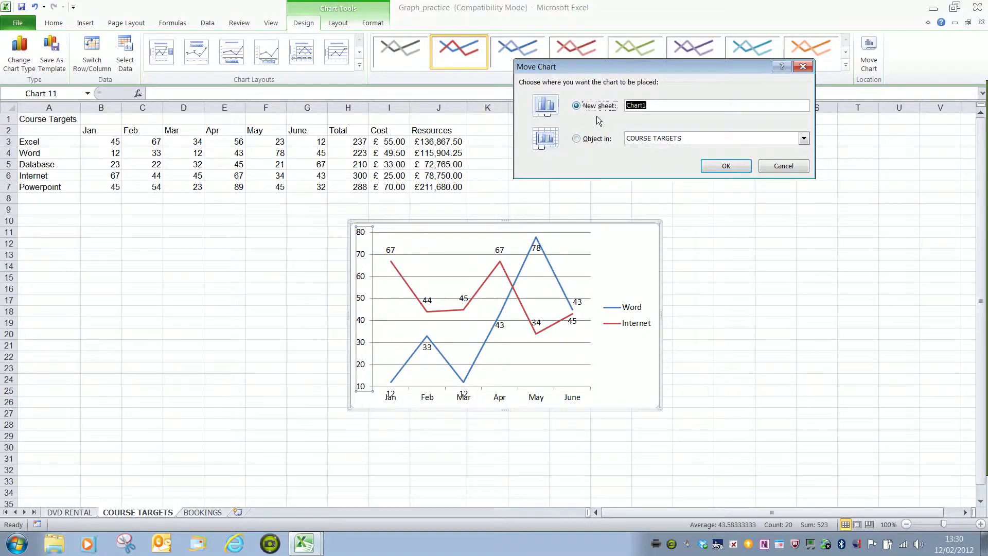
{"action": "left_click", "coordinate": [732, 172]}
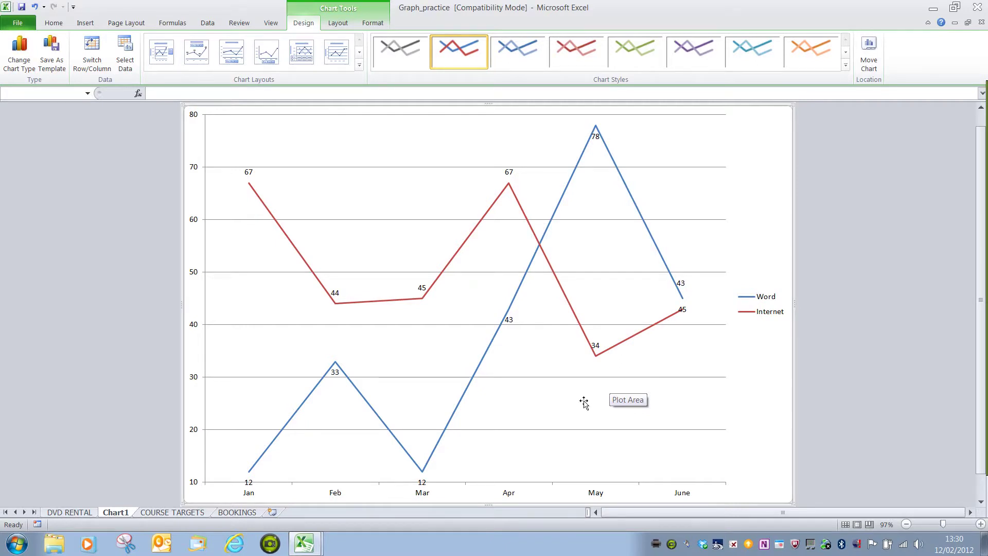
Step: Move only the June data label of the Word series slightly down, clear of the Internet line
{"action": "left_click", "coordinate": [685, 314]}
{"action": "left_click", "coordinate": [686, 311]}
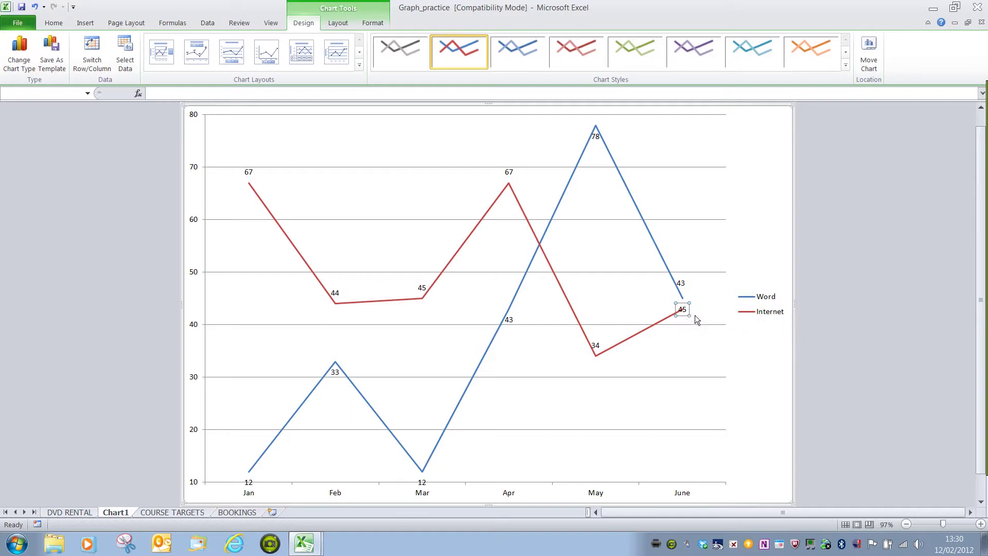
{"action": "left_click_drag", "start_coordinate": [693, 312], "coordinate": [697, 326]}
{"action": "left_click", "coordinate": [639, 391]}
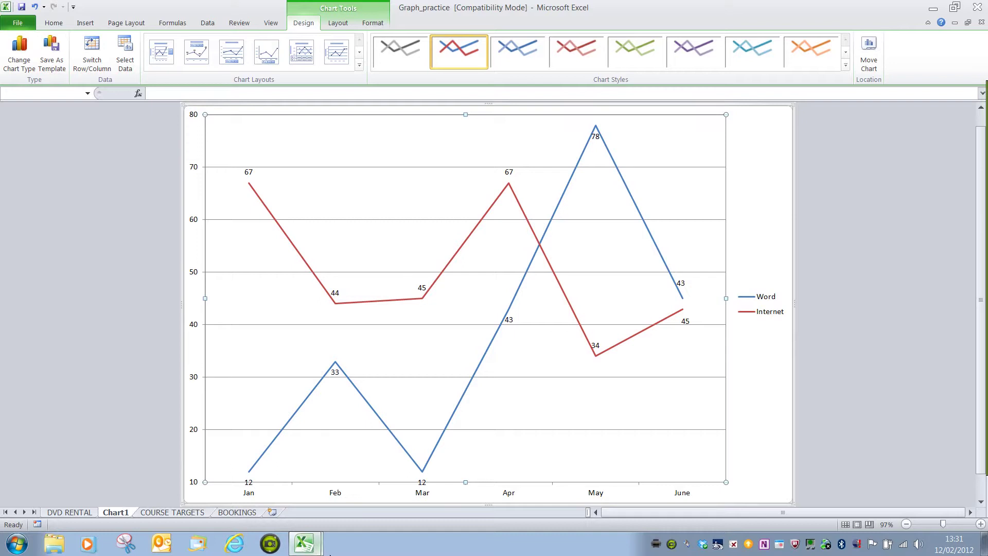
Step: In the Excel Practice Figures Amended workbook, move the Learner Numbers chart to a new chart sheet with the suggested name
{"action": "mouse_move", "coordinate": [306, 544]}
{"action": "left_click", "coordinate": [341, 499]}
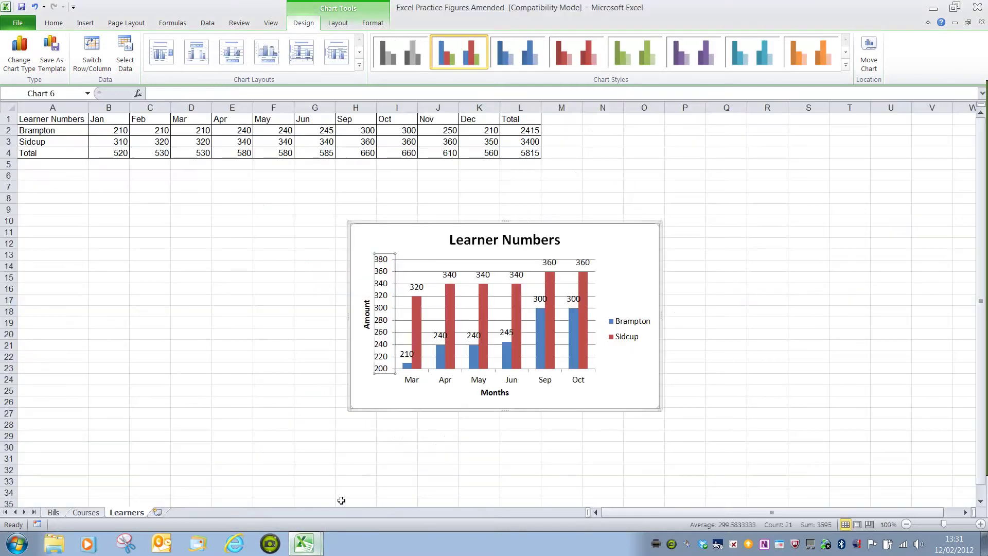
{"action": "left_click", "coordinate": [875, 53]}
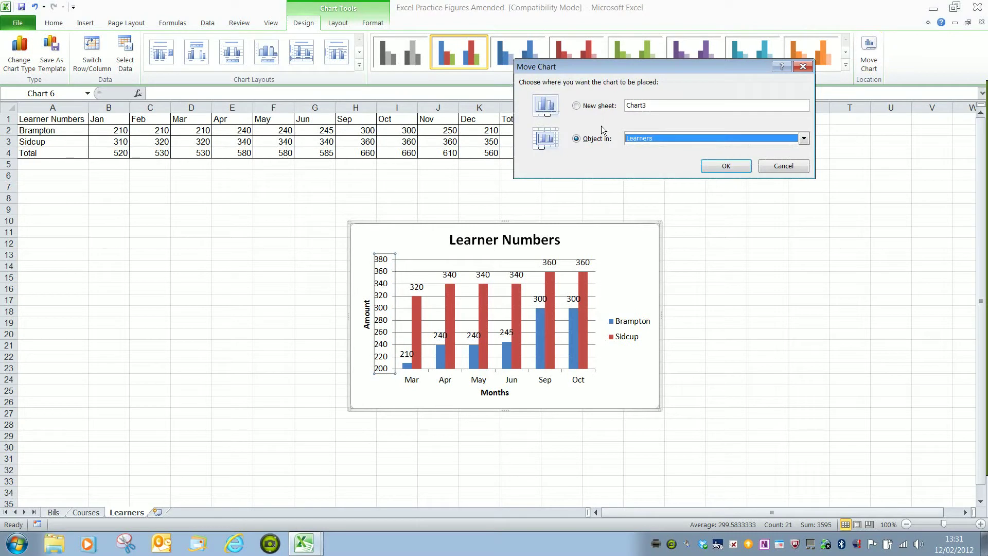
{"action": "left_click", "coordinate": [586, 115]}
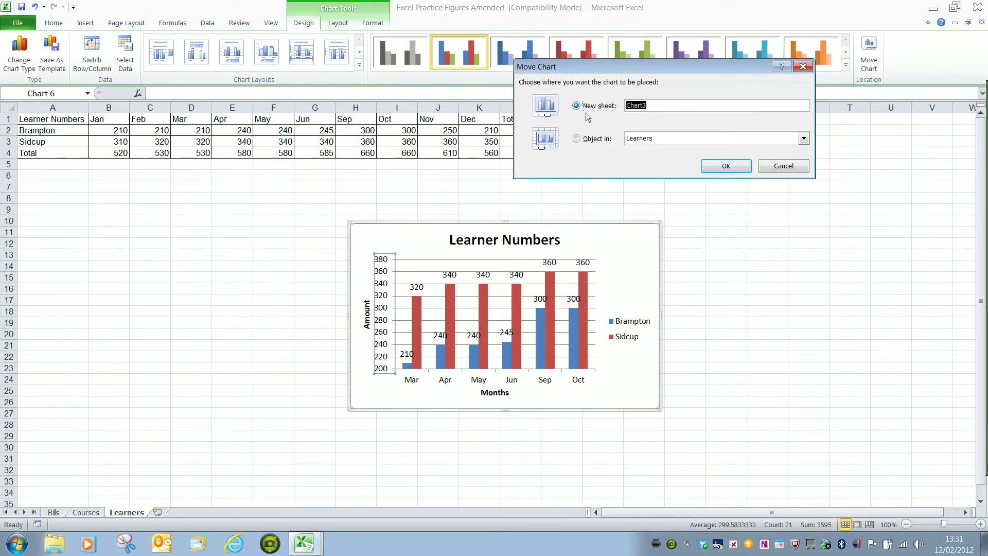
{"action": "left_click", "coordinate": [726, 166]}
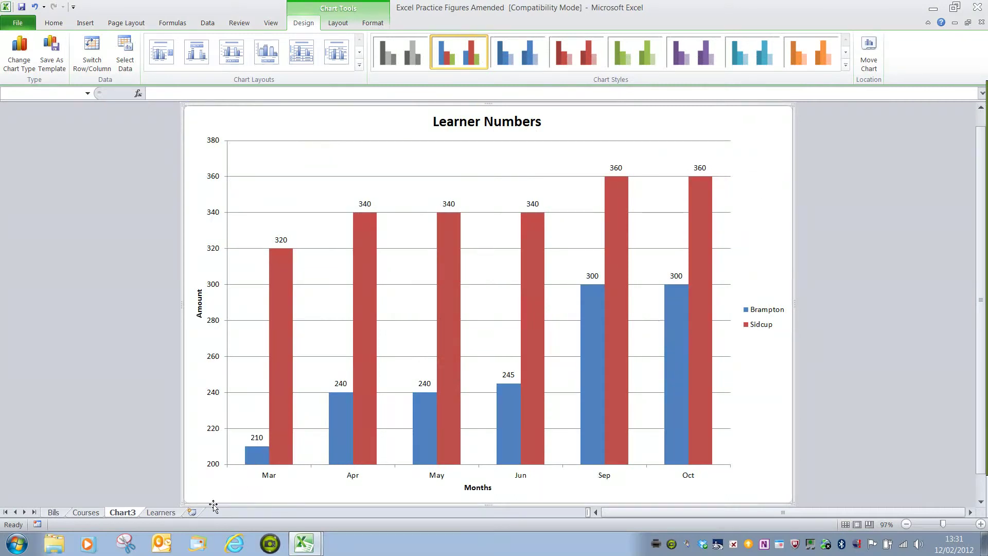
Step: Move the Monthly Costs chart from the Bills sheet to its own new chart sheet with the suggested name
{"action": "left_click", "coordinate": [54, 513]}
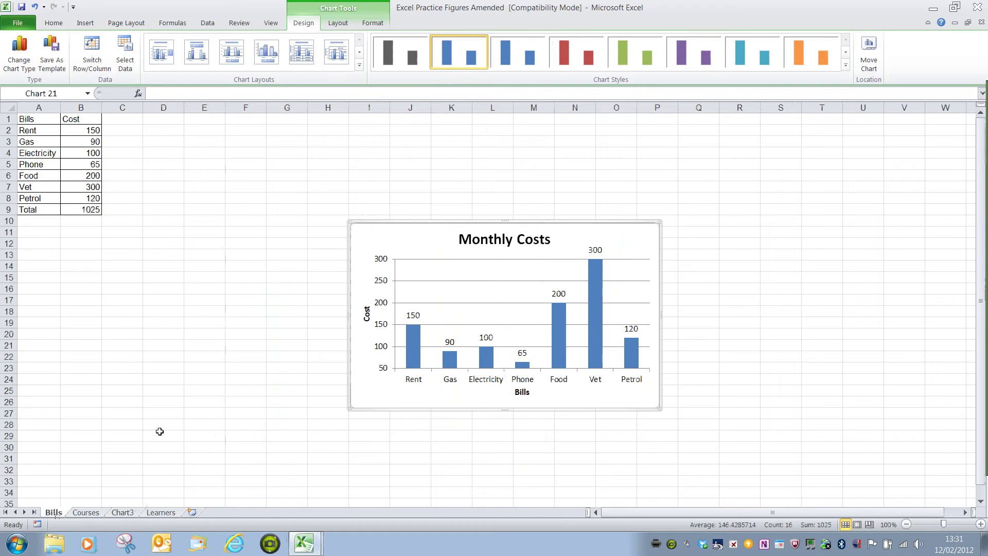
{"action": "left_click", "coordinate": [883, 49]}
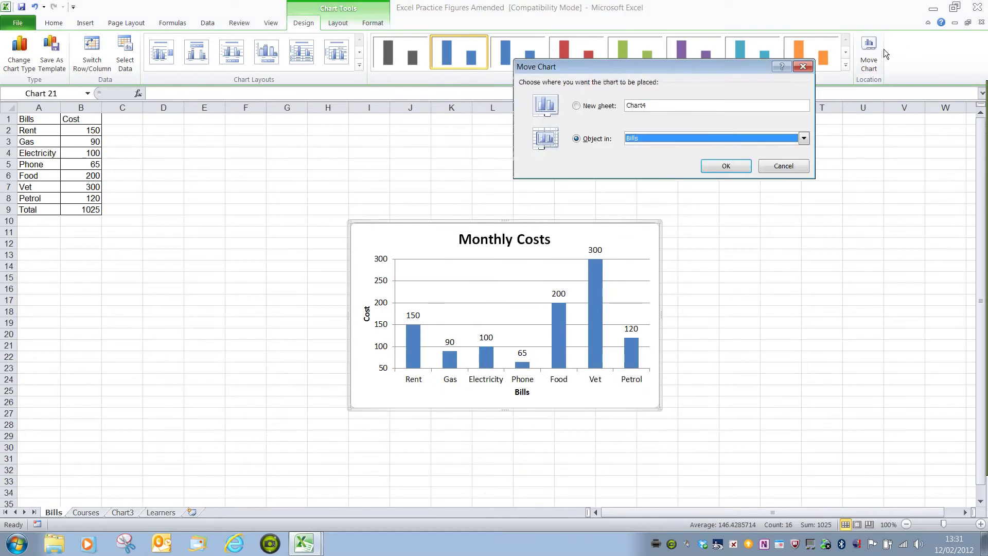
{"action": "left_click", "coordinate": [612, 109]}
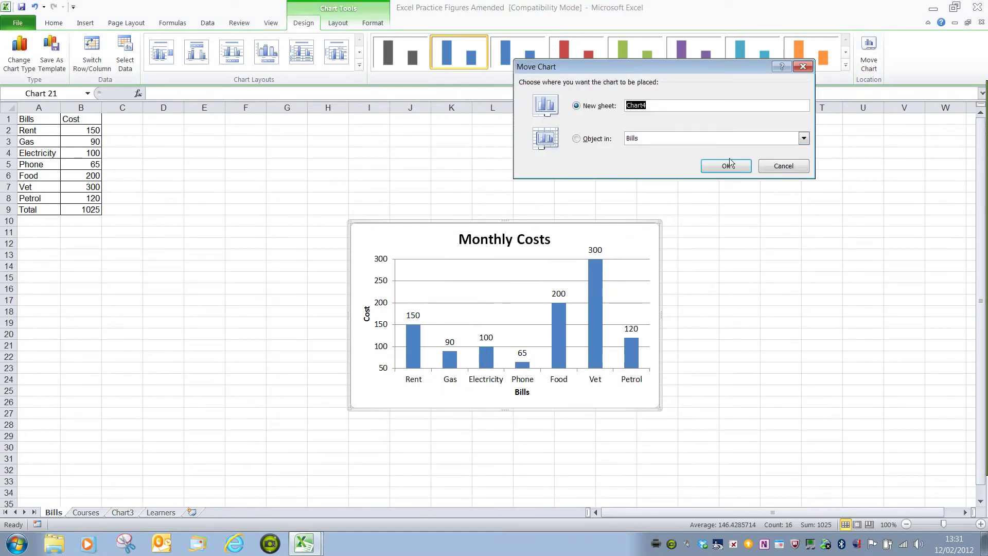
{"action": "left_click", "coordinate": [732, 170]}
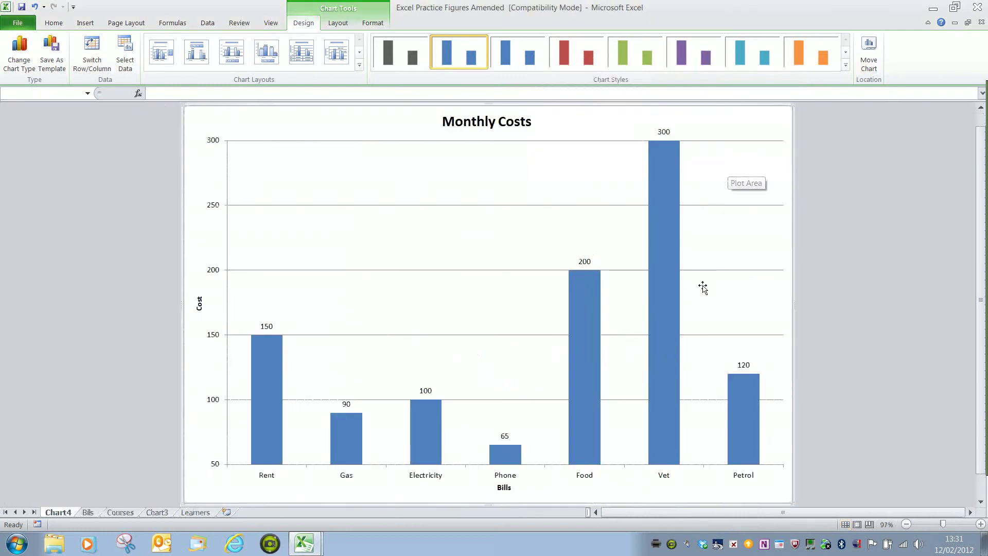